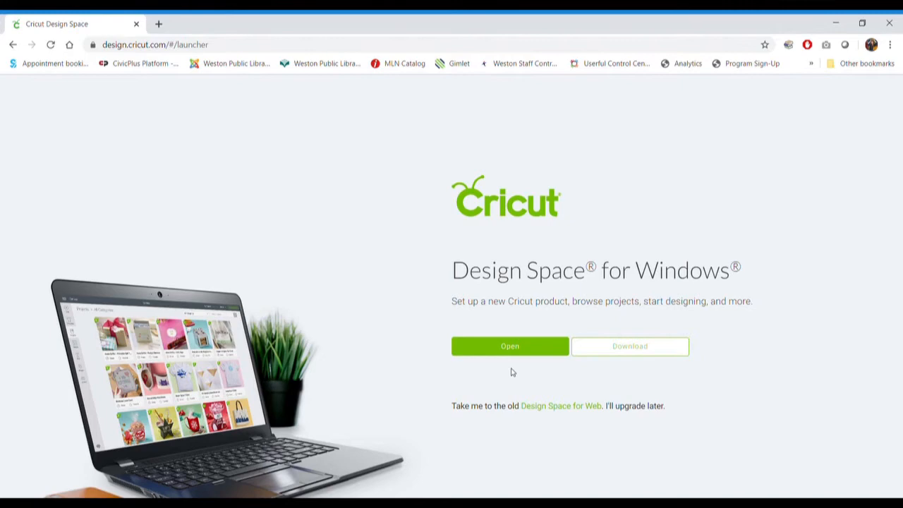
Launch the Design Space desktop application from the Cricut launcher page.
click(511, 347)
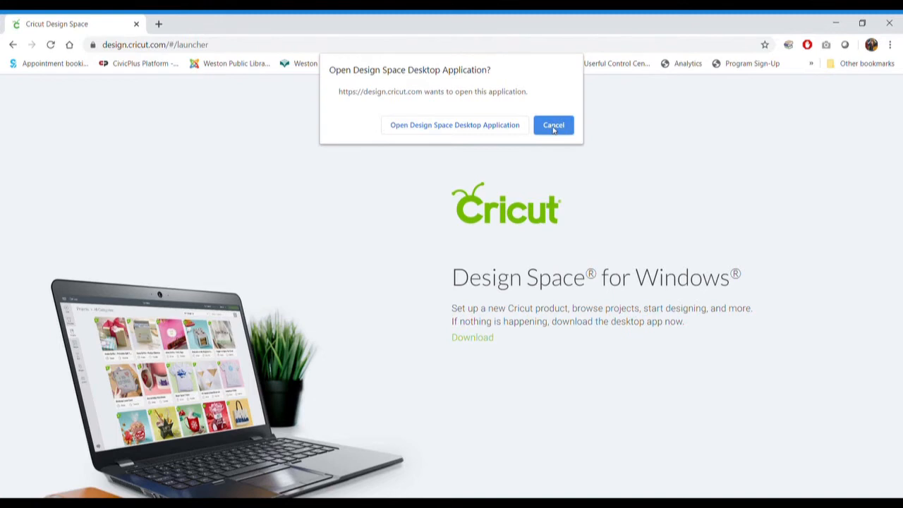
click(495, 127)
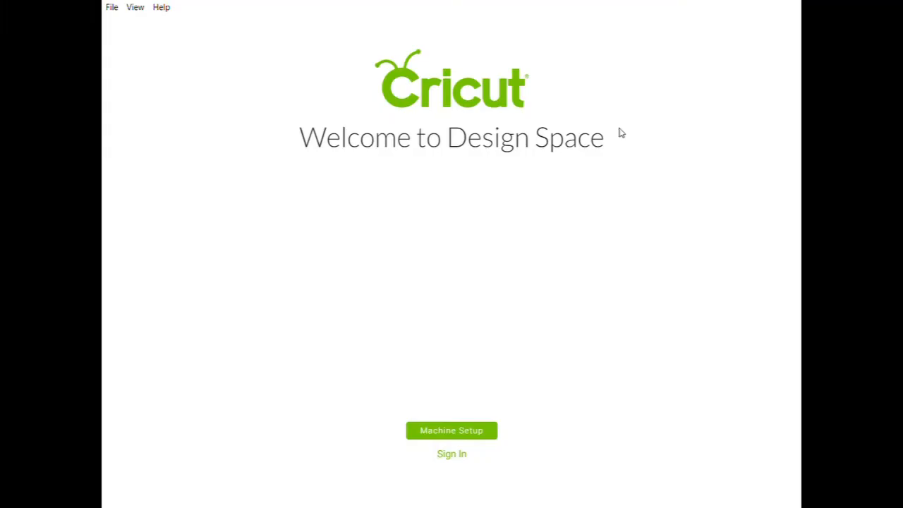
Sign in with an existing Cricut ID through the Cricut Maker setup, and exit machine setup without connecting a device.
click(450, 432)
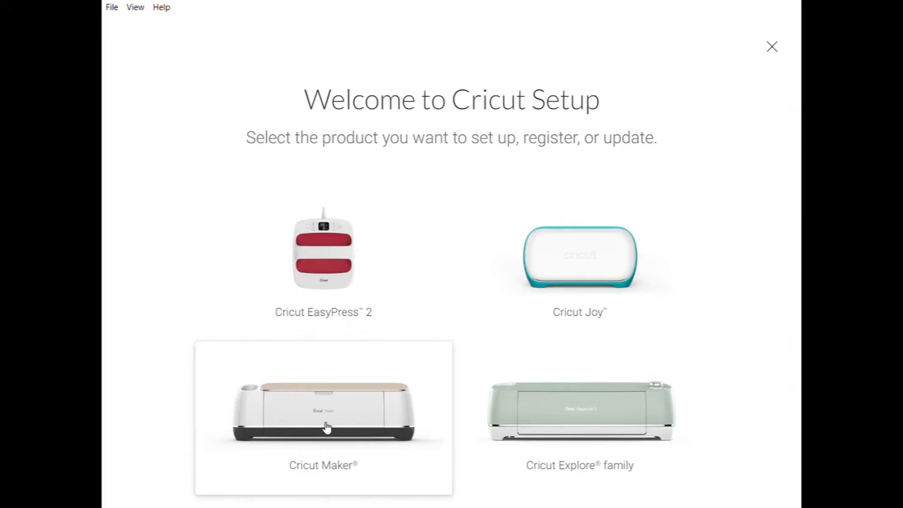
click(382, 429)
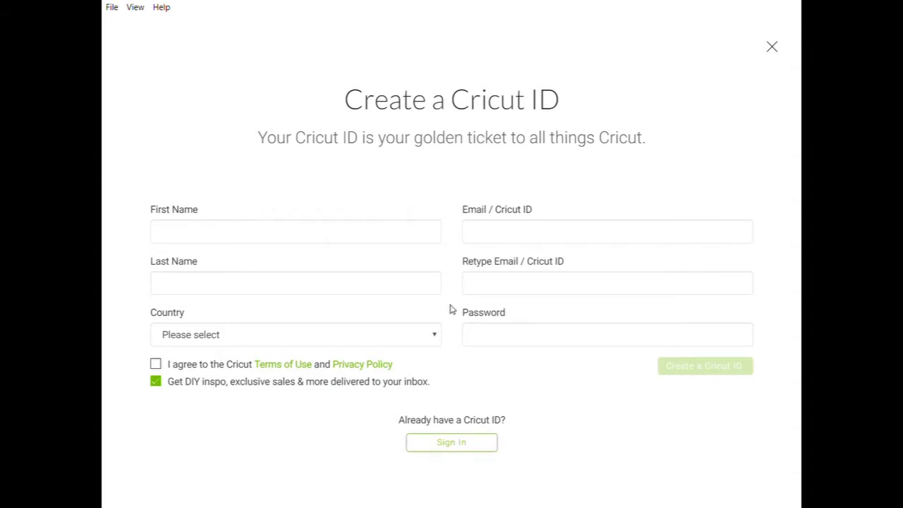
click(433, 445)
click(346, 196)
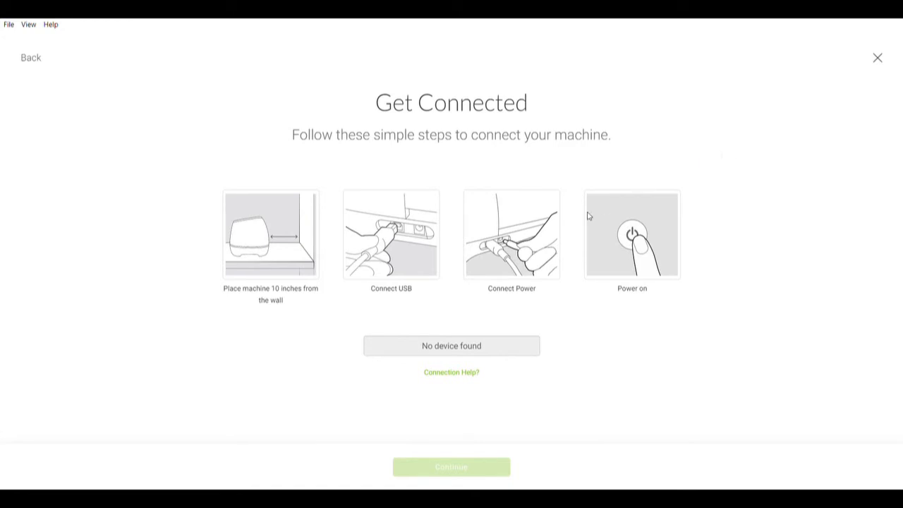
click(879, 58)
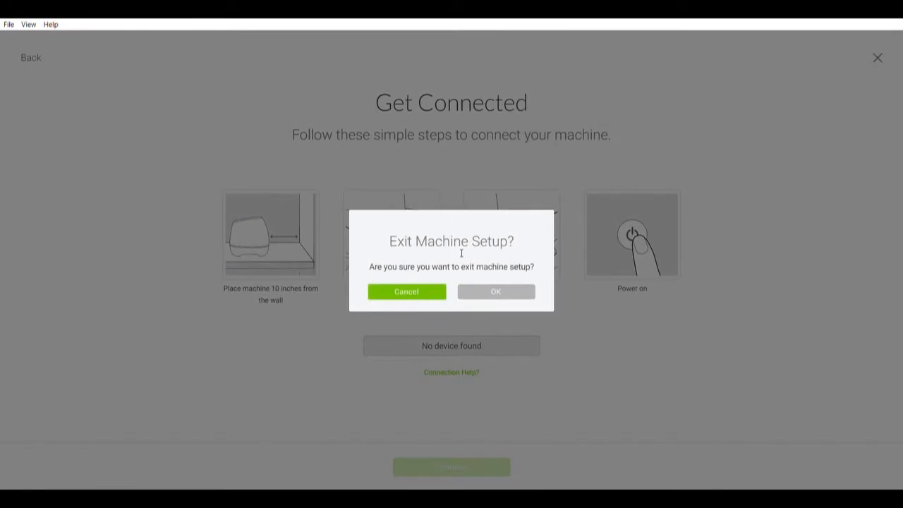
click(496, 292)
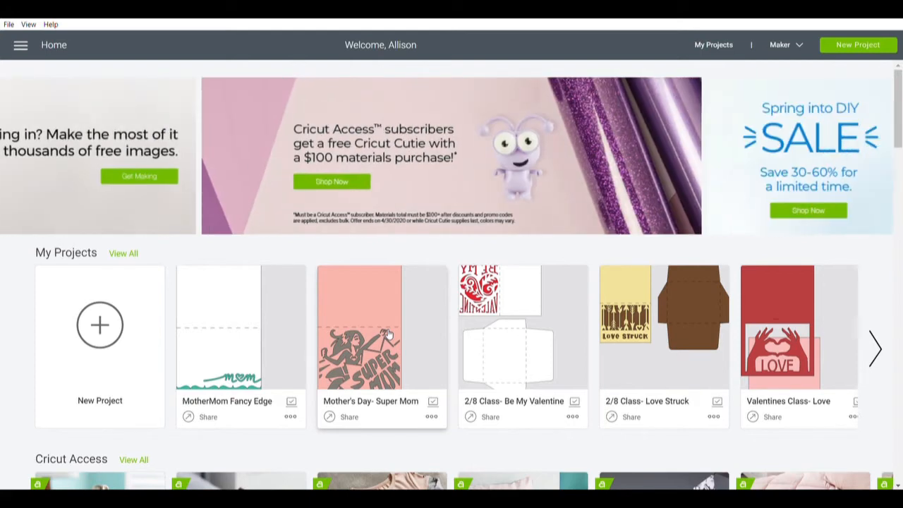
Browse the Cricut Access, Ready-to-Make and Infusible Ink projects on the home page.
scroll(387, 334, down, 2)
scroll(386, 333, down, 1)
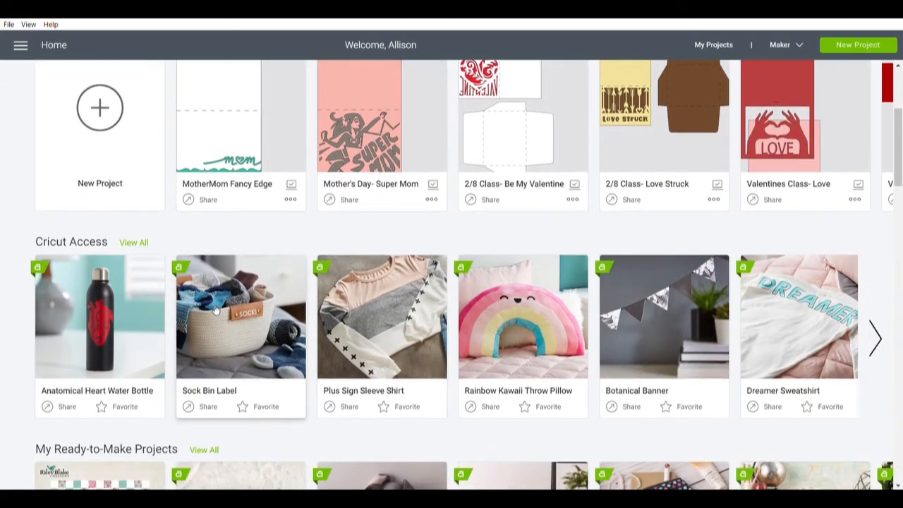
scroll(215, 309, down, 3)
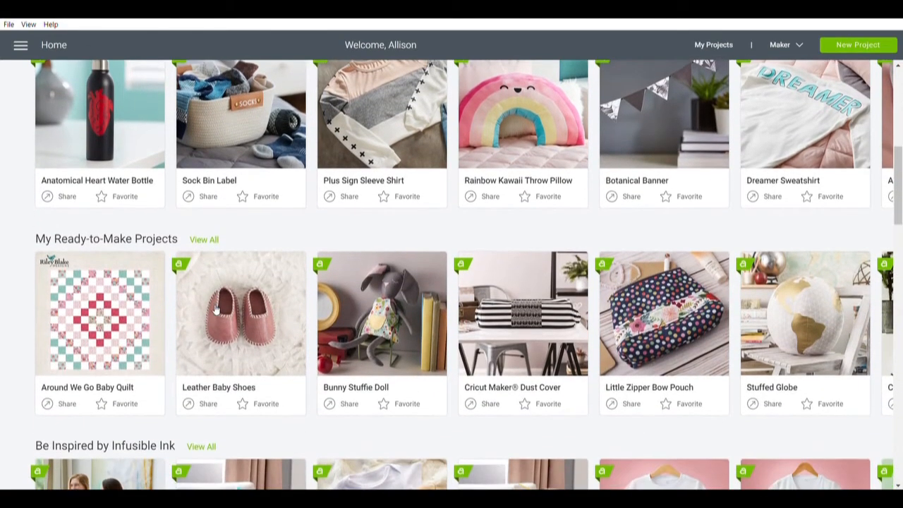
scroll(216, 308, down, 1)
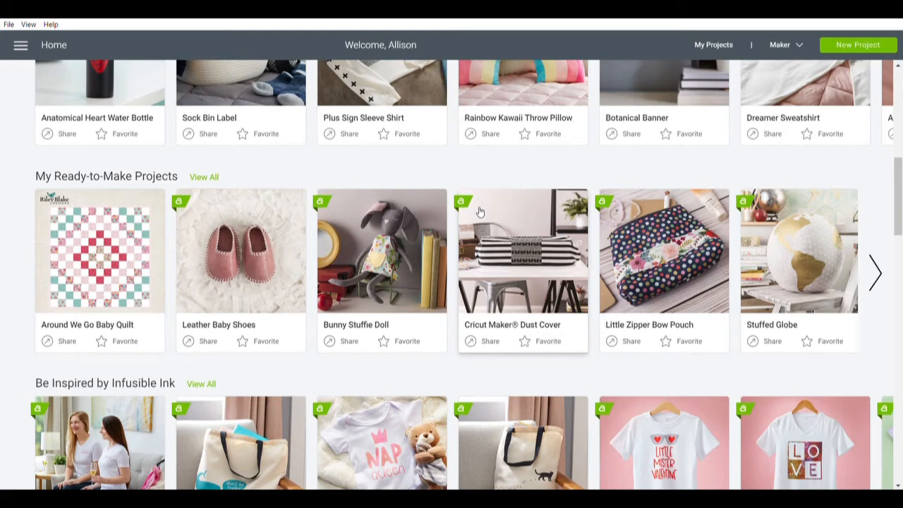
scroll(480, 211, down, 2)
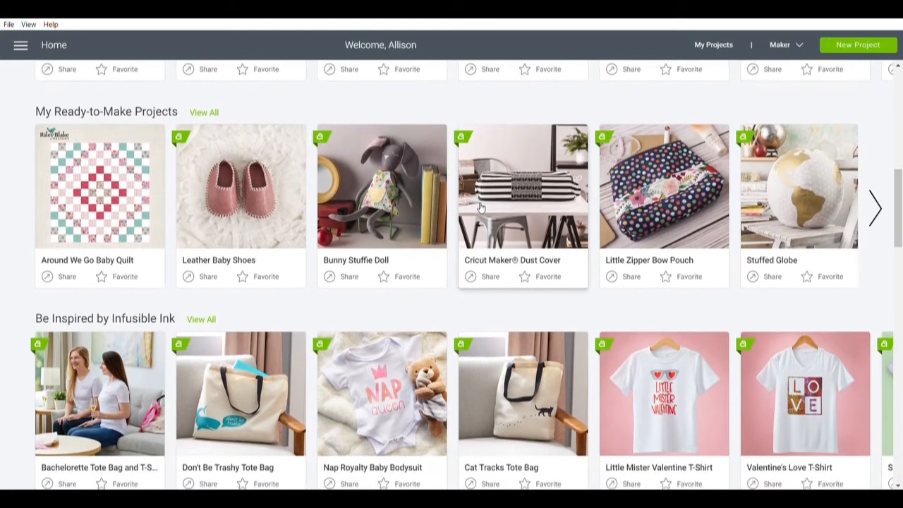
scroll(480, 206, up, 6)
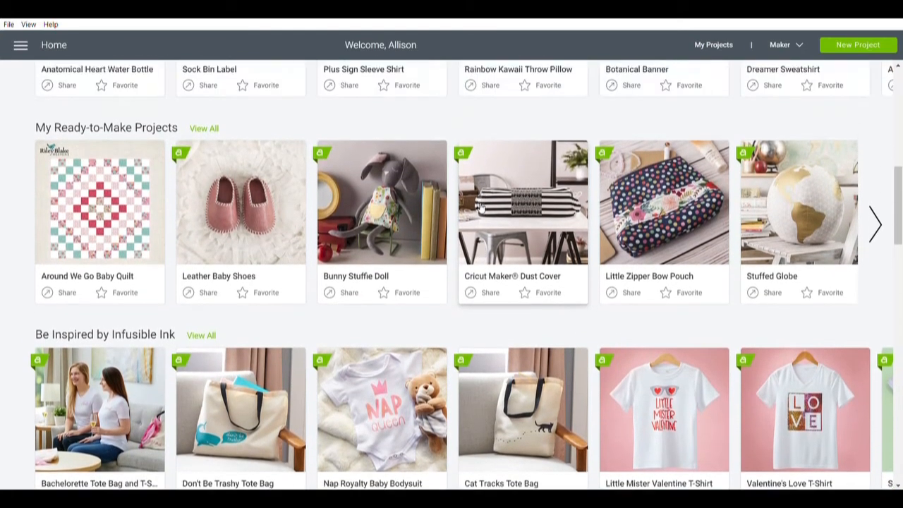
scroll(478, 207, up, 3)
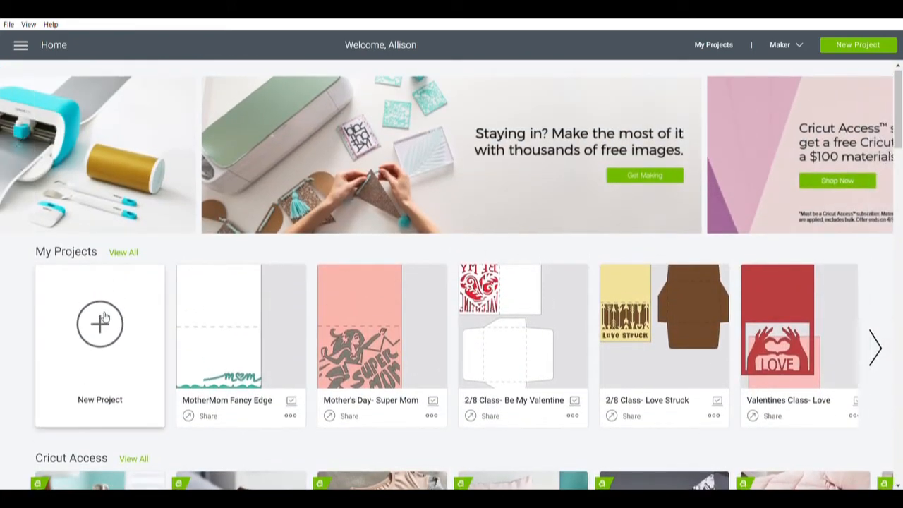
Start a new project and upload the bicycle photo as a Complex image.
click(103, 319)
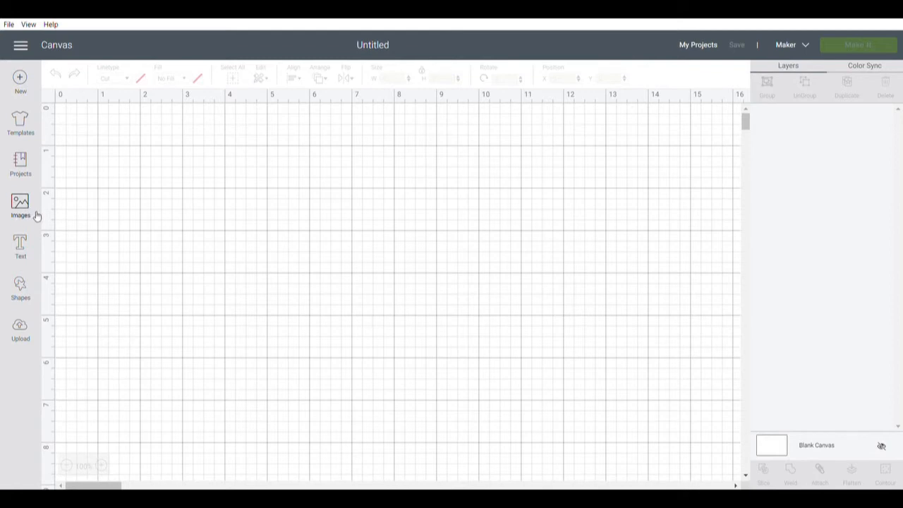
click(19, 331)
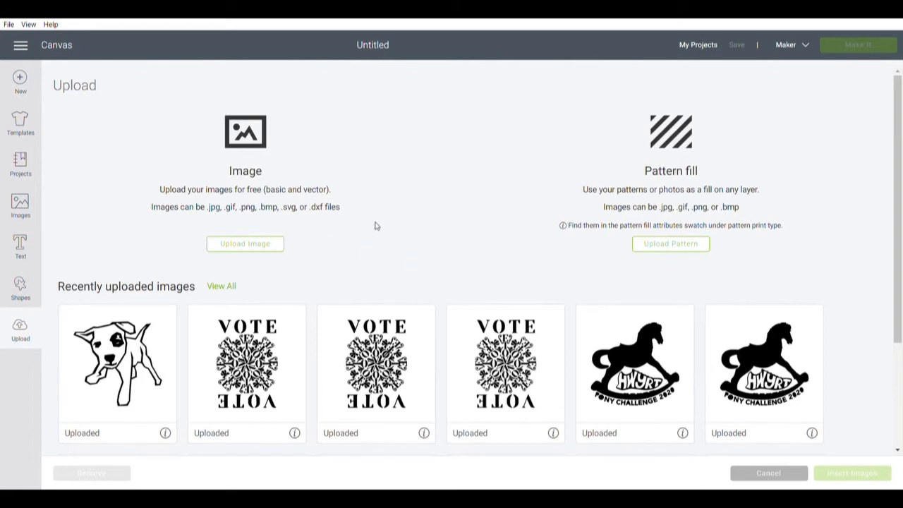
click(268, 247)
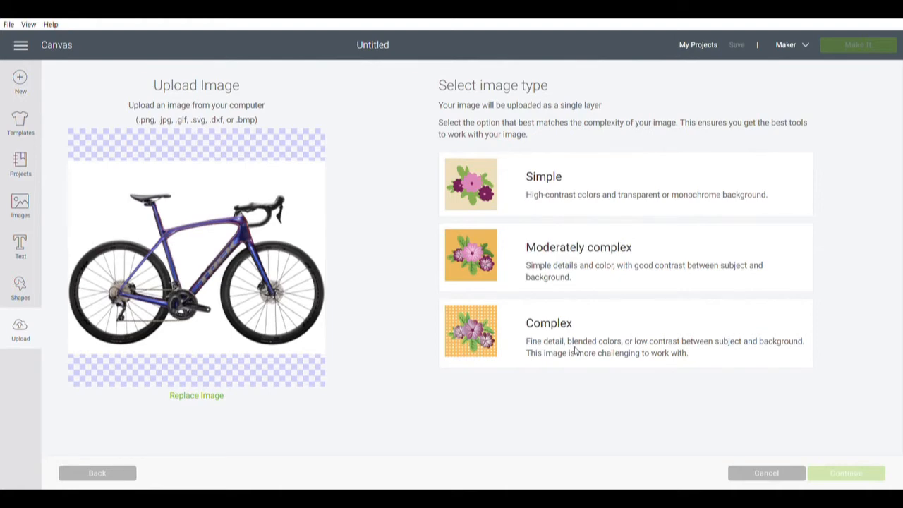
click(550, 329)
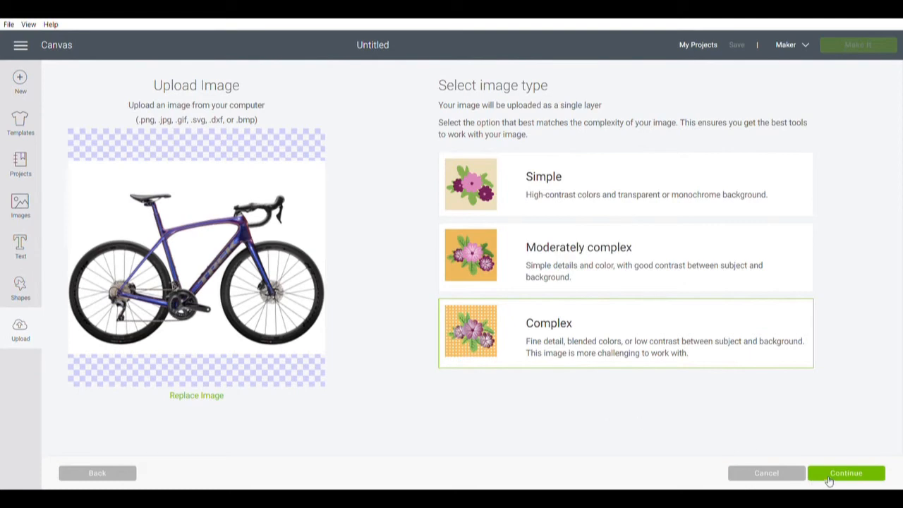
click(830, 477)
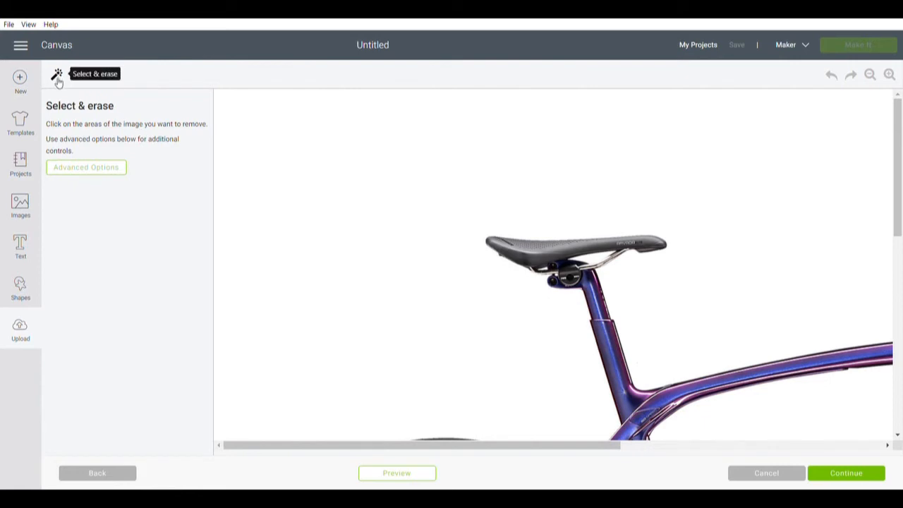
Erase the white background around the bicycle, beneath the saddle and inside the frame openings.
click(343, 193)
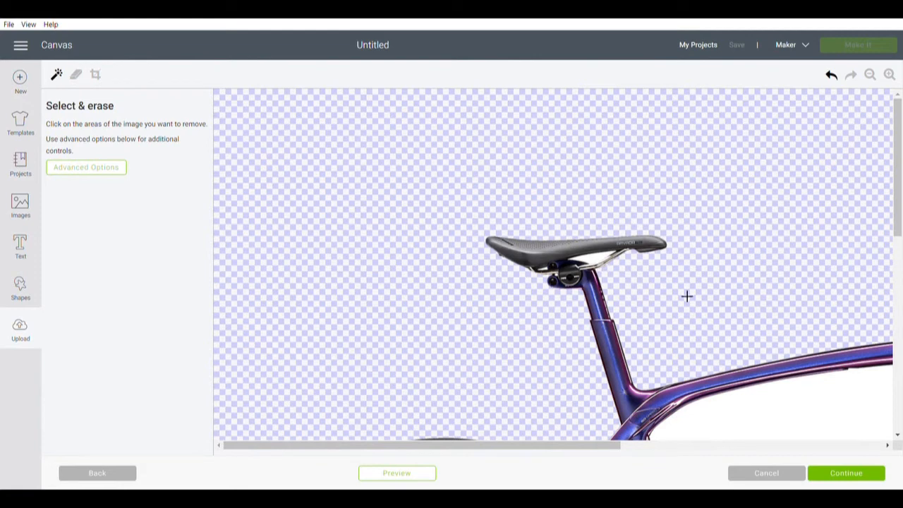
click(604, 265)
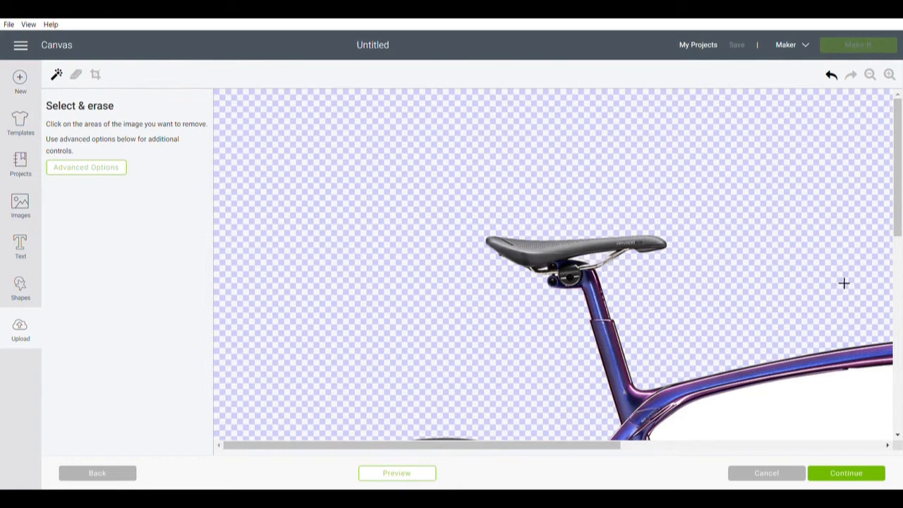
click(871, 75)
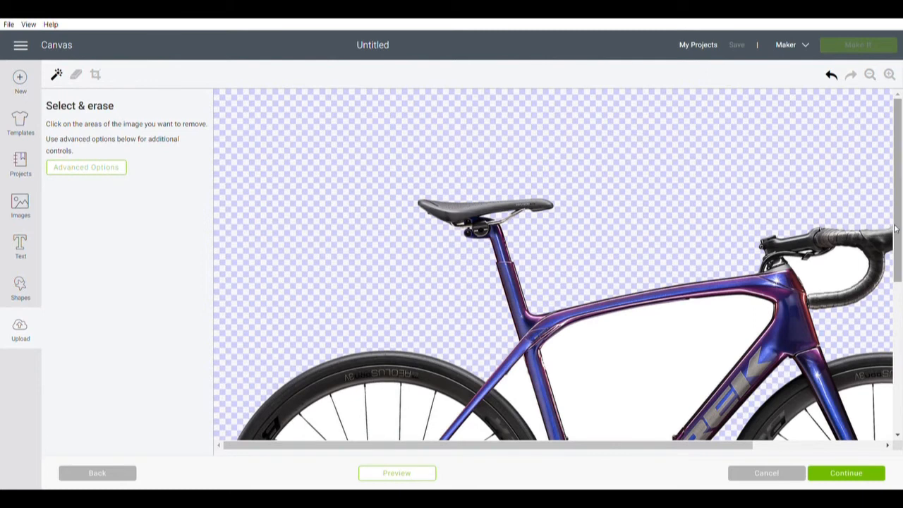
scroll(893, 229, down, 3)
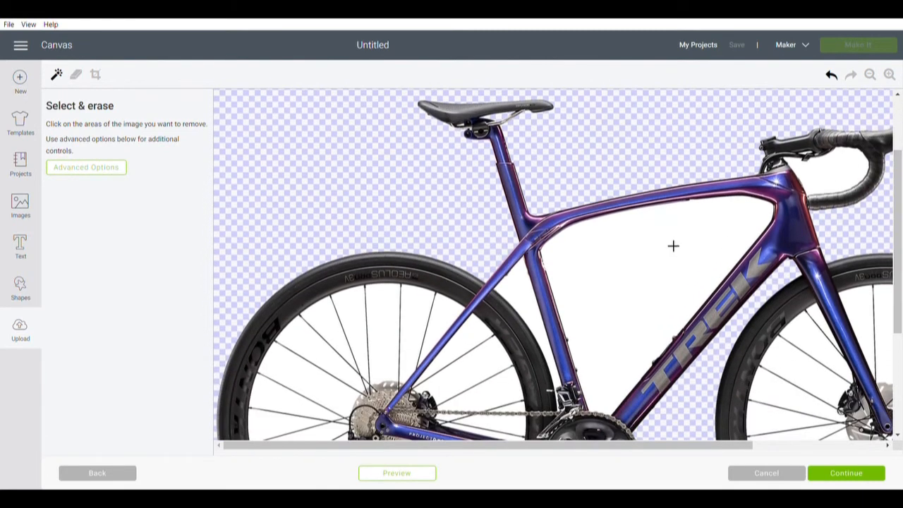
click(675, 244)
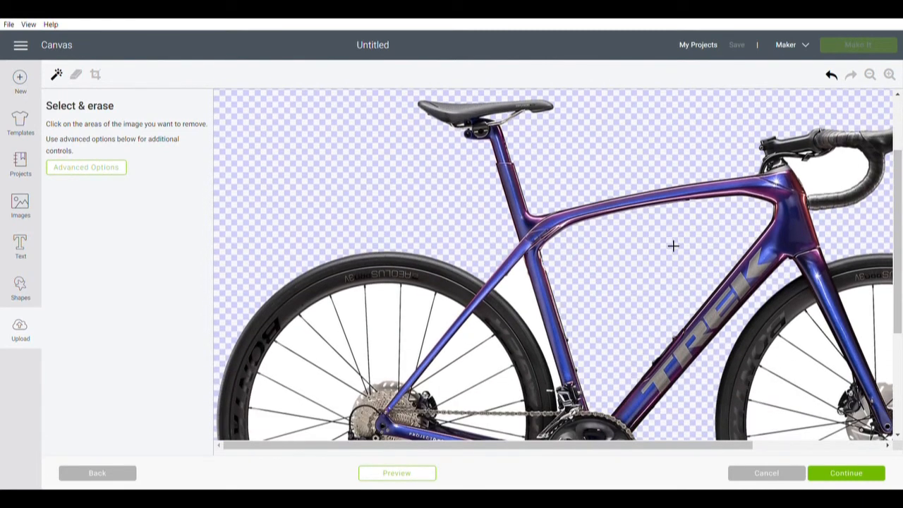
click(525, 296)
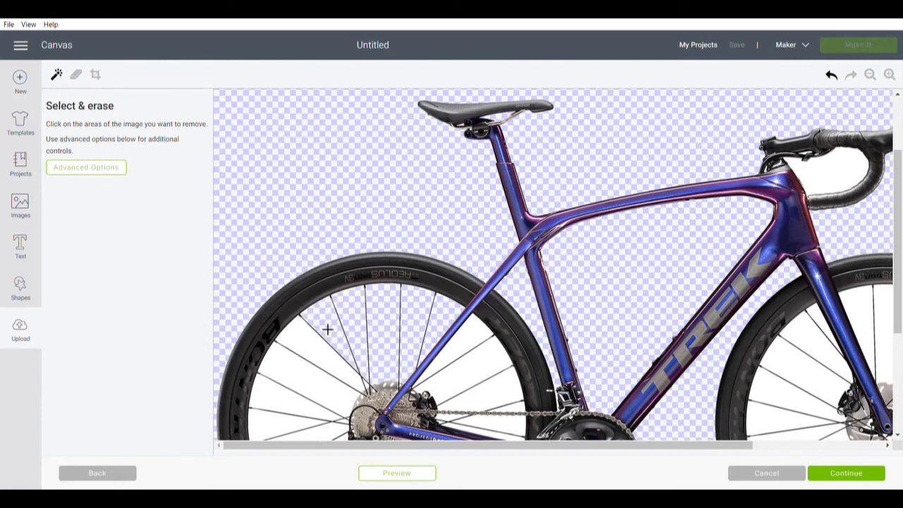
Erase the white gaps between the spokes on the upper left side of the rear wheel.
click(314, 351)
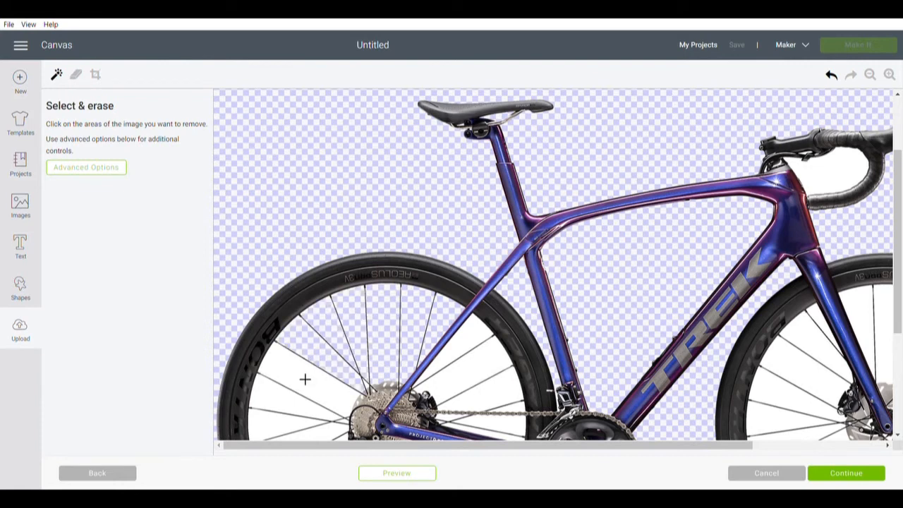
click(305, 380)
click(280, 408)
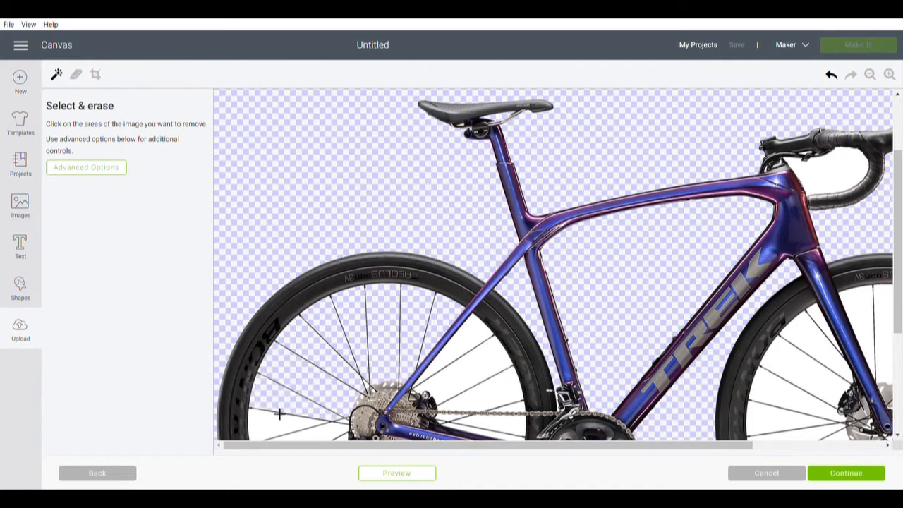
click(276, 426)
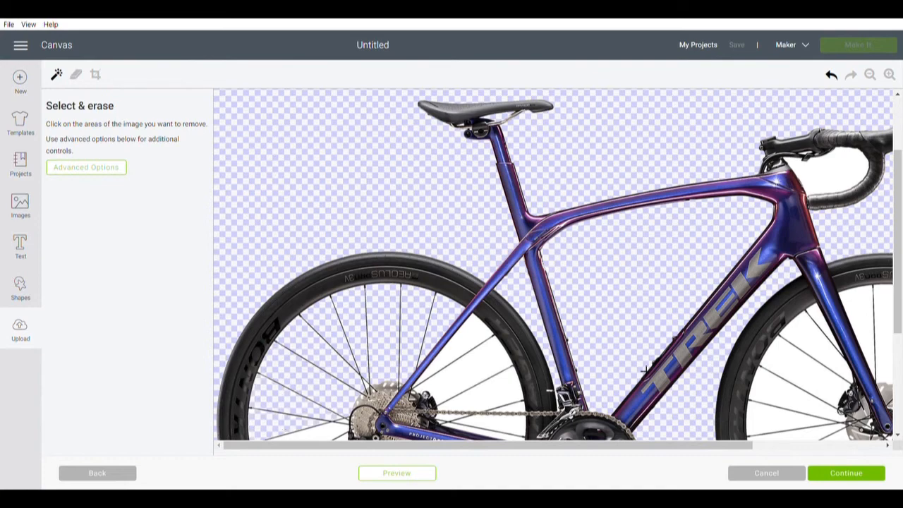
Erase the white gaps between the rear wheel's spokes on the right side above the chain.
drag(900, 257, 901, 307)
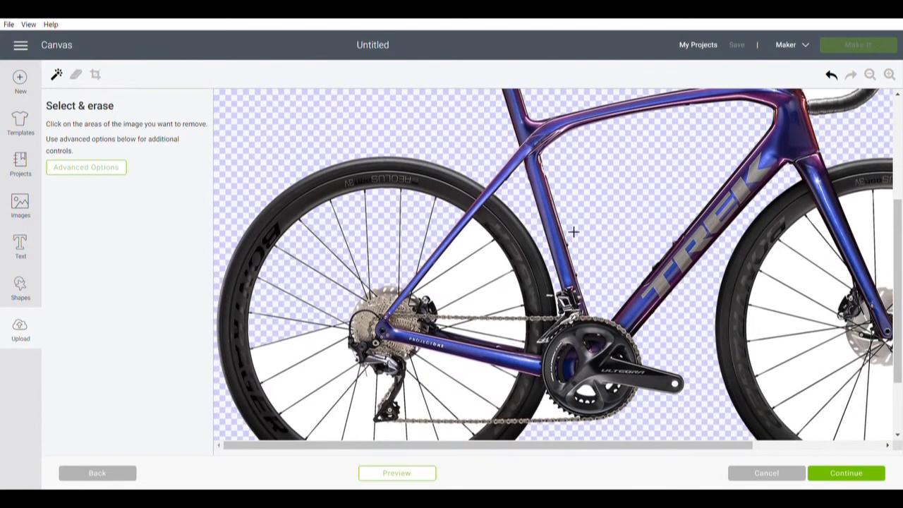
click(476, 273)
click(480, 284)
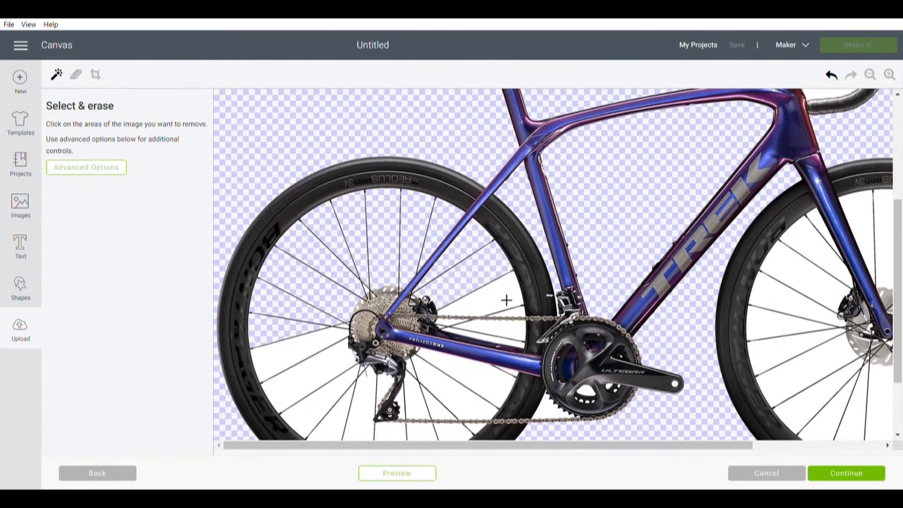
click(506, 300)
Erase the white gaps between the spokes on the lower left side of the rear wheel, up to the derailleur.
click(310, 353)
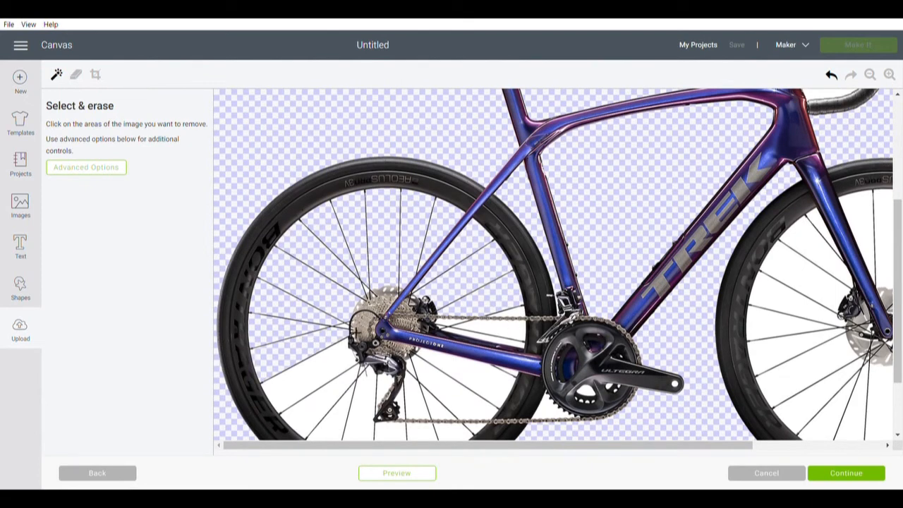
click(326, 380)
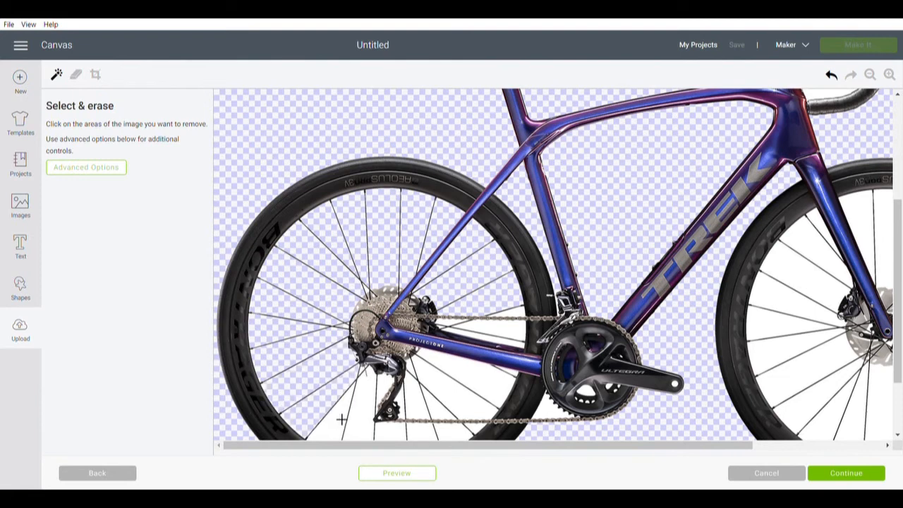
click(343, 424)
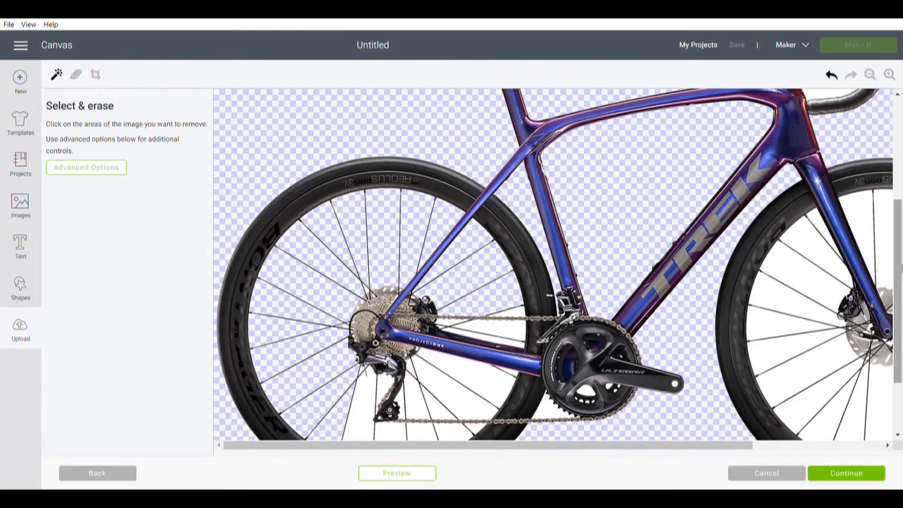
scroll(901, 269, down, 2)
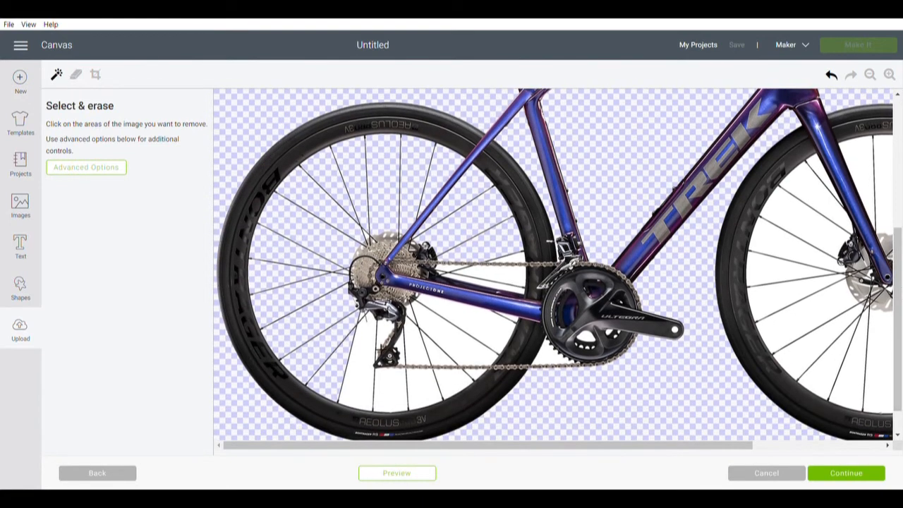
click(375, 353)
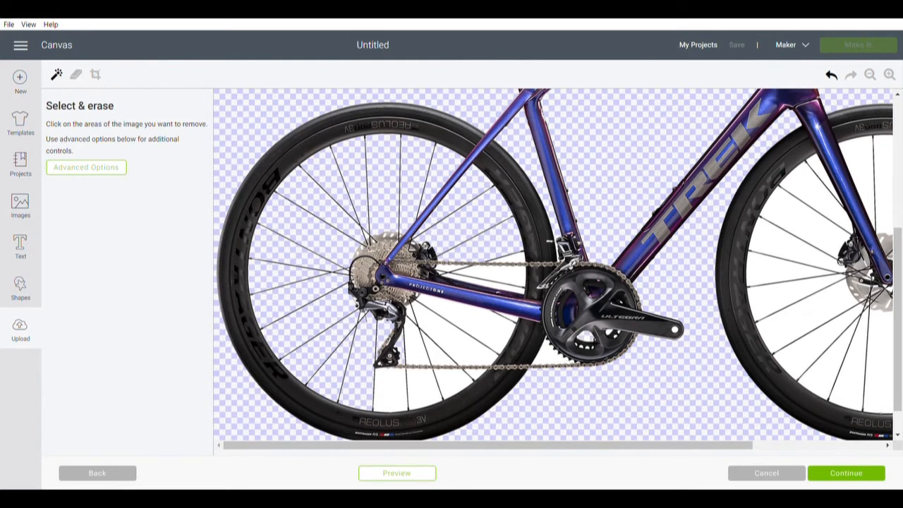
Erase the remaining white gaps between the rear wheel's spokes below the chainstay and around the lower chain.
click(889, 74)
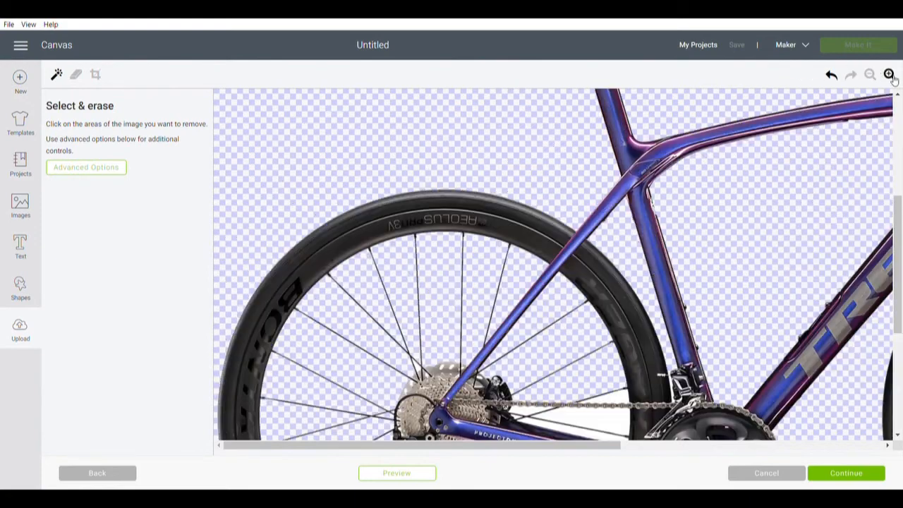
drag(901, 321, 901, 378)
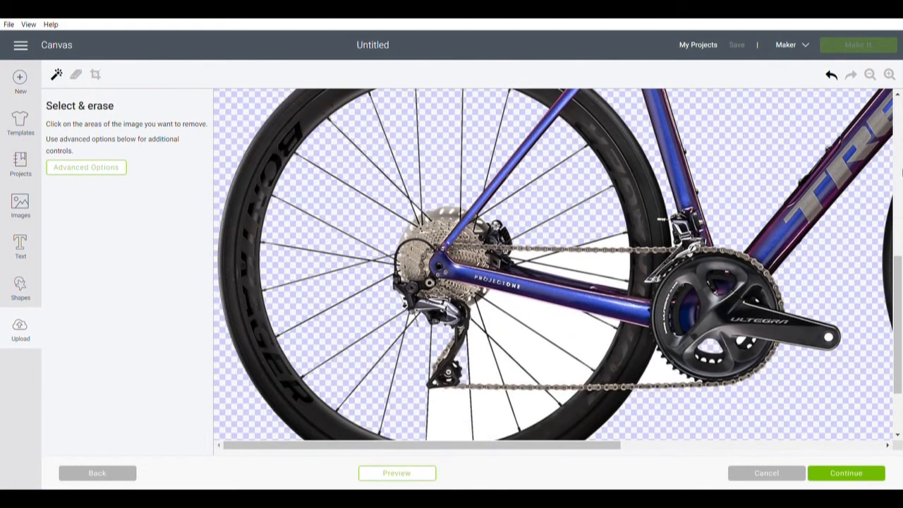
click(889, 74)
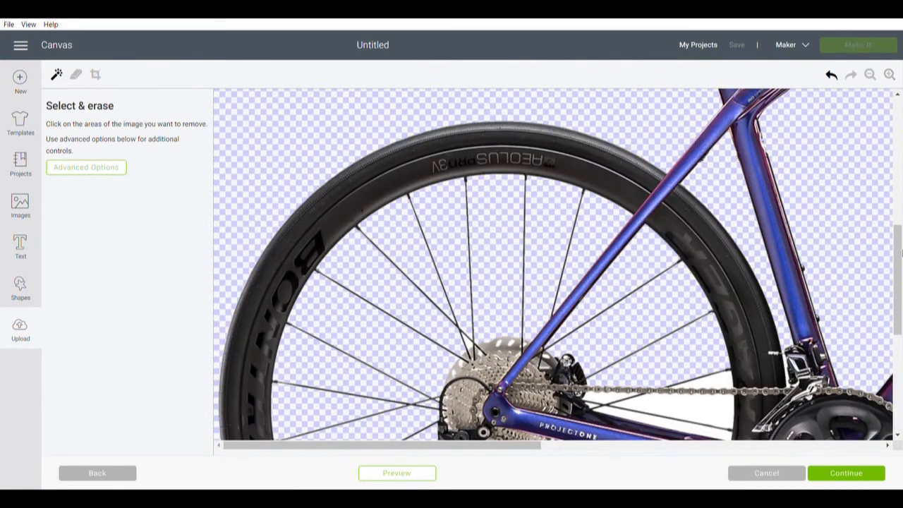
drag(902, 250, 902, 297)
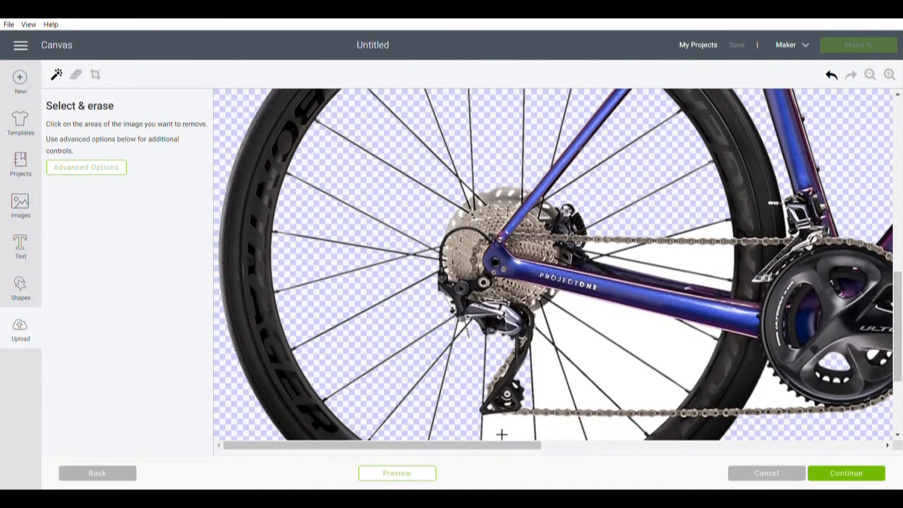
drag(511, 450, 597, 466)
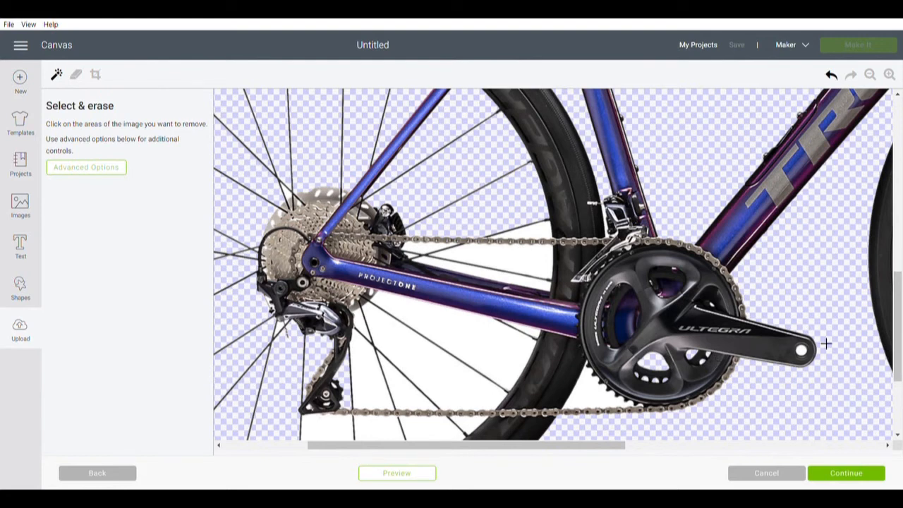
click(466, 347)
click(439, 373)
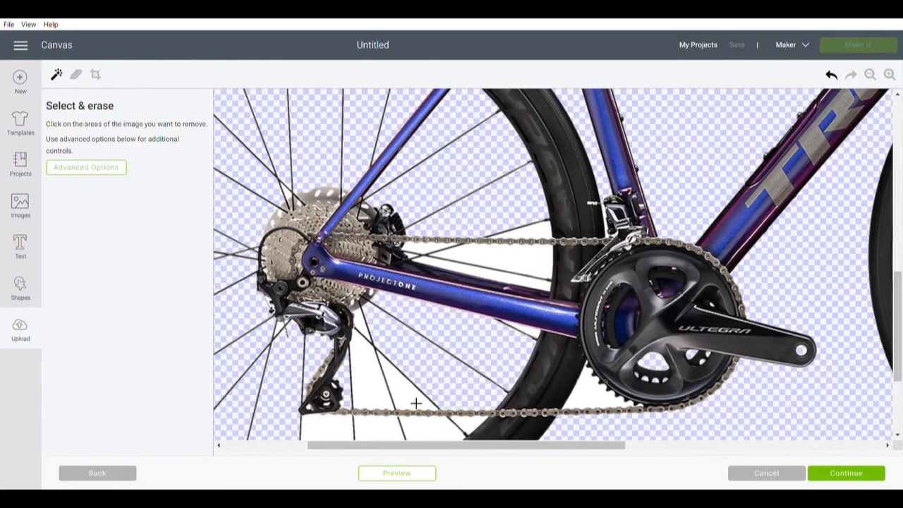
click(416, 402)
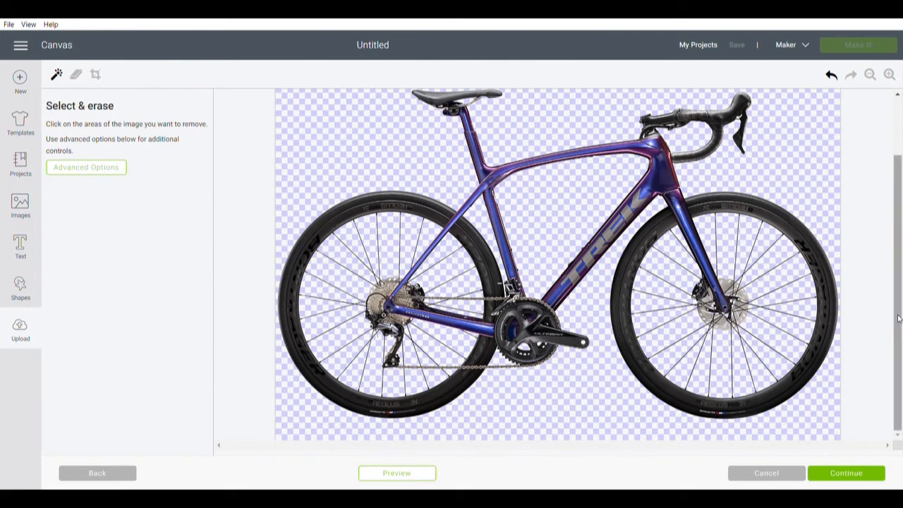
Preview the bicycle's cut silhouette to check the cleaned-up background, and return to the photo view.
click(398, 474)
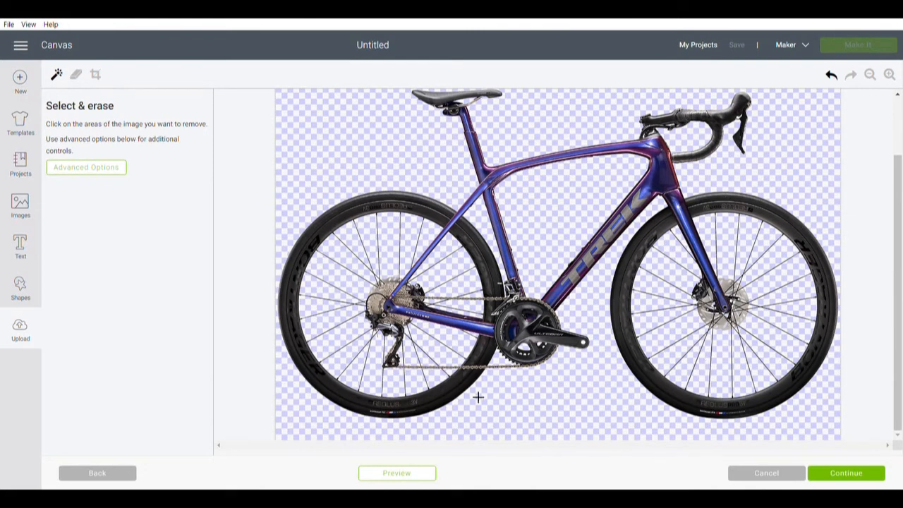
click(424, 481)
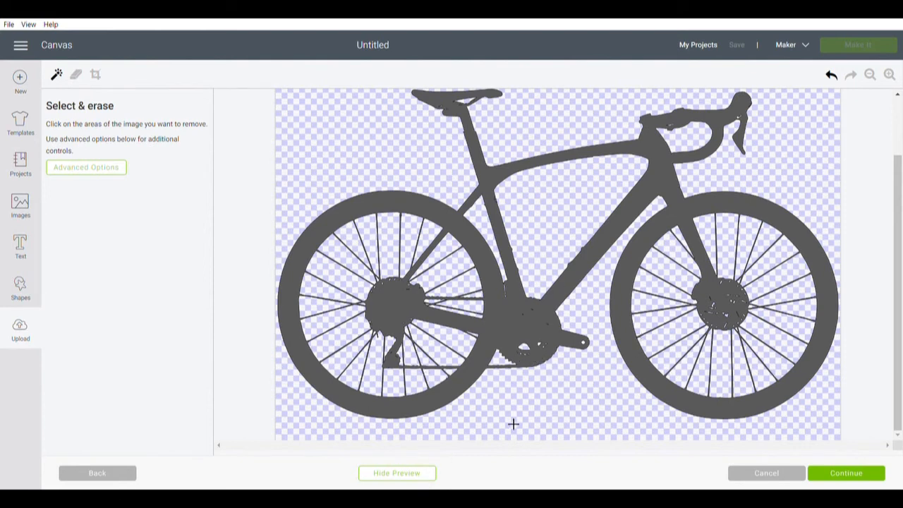
click(423, 475)
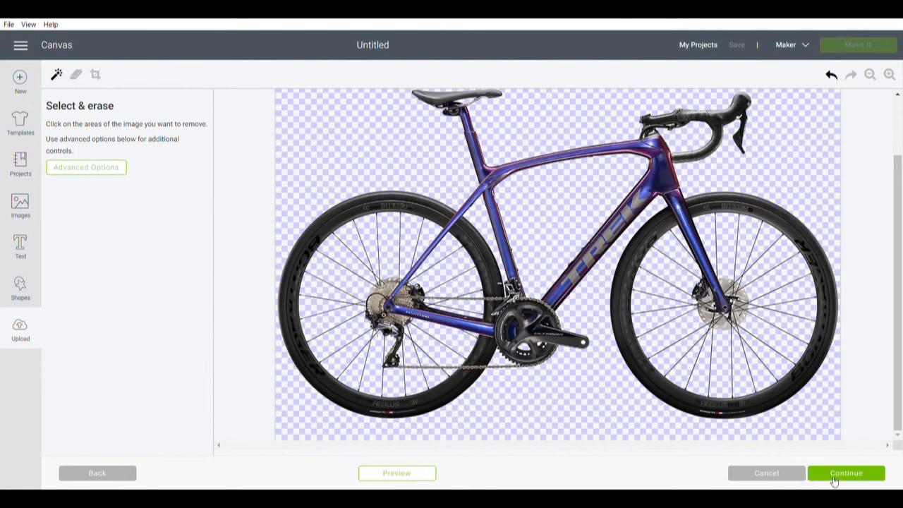
Save the cleaned bicycle as a Cut image with the tags Bike, road bike, cycle, bicycle.
click(847, 473)
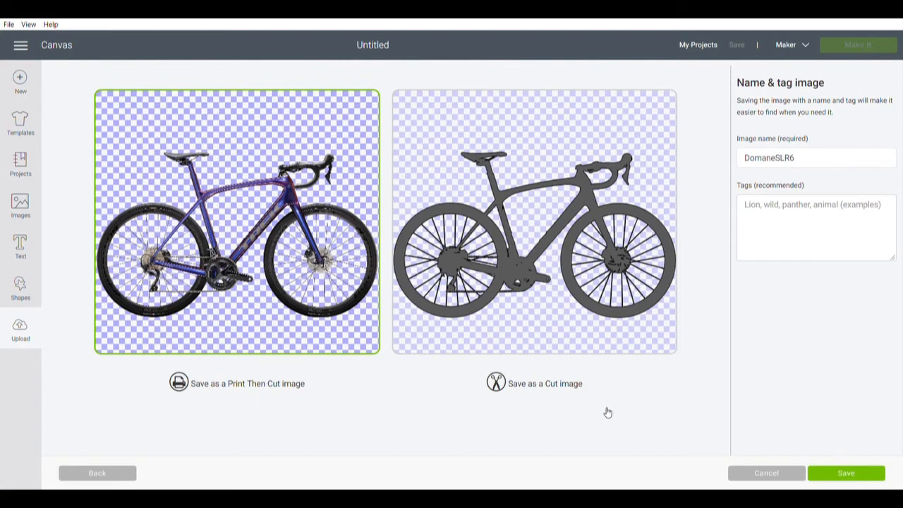
click(521, 387)
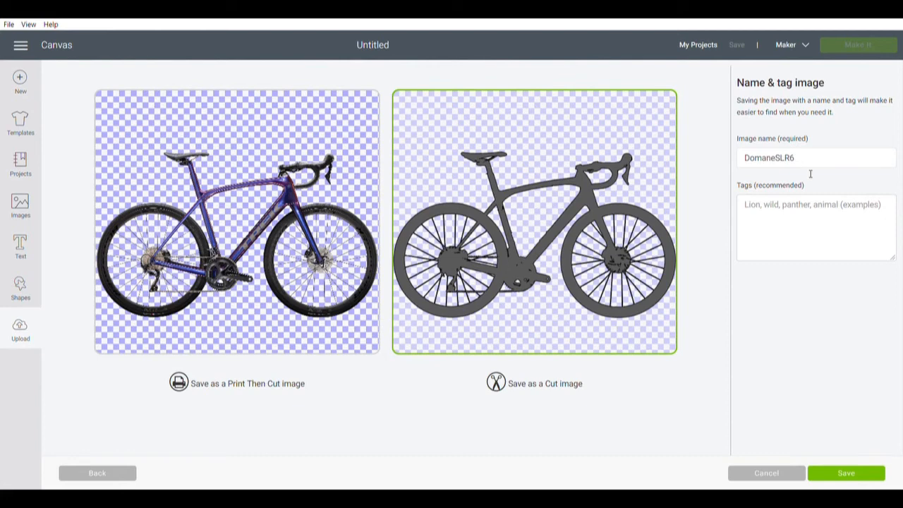
click(865, 238)
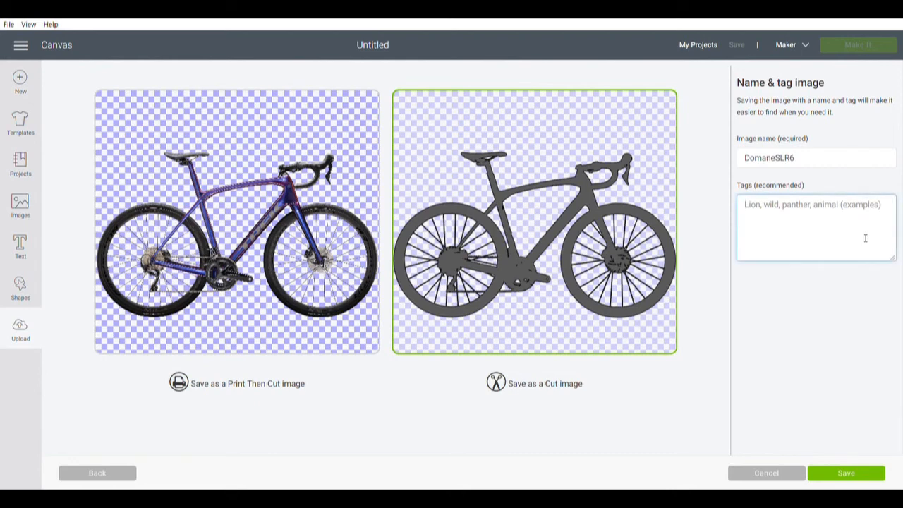
text(Bike, road bike,)
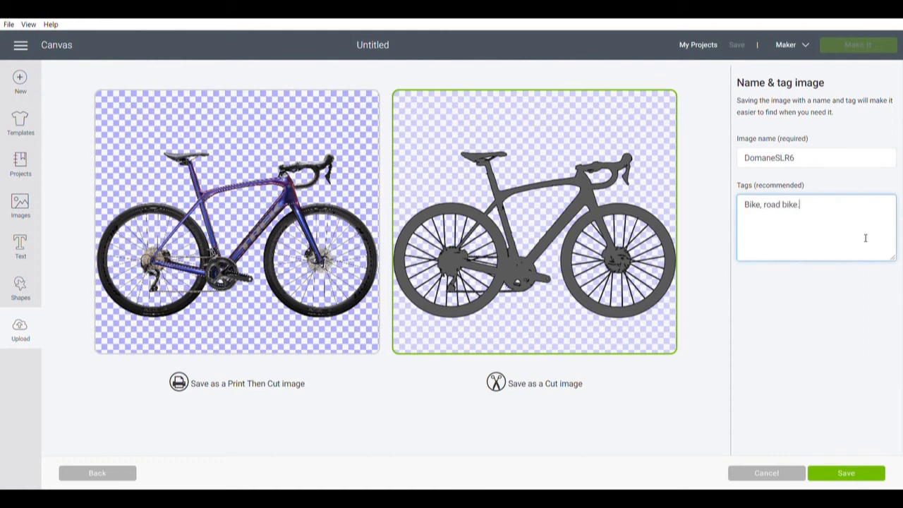
text(.)
text(,)
text( cycle)
text(, bicycle)
click(850, 478)
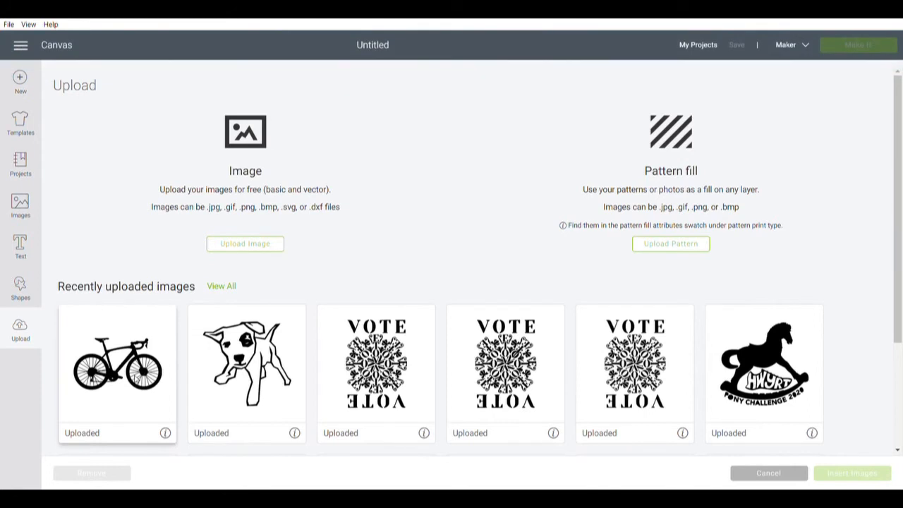
Insert the uploaded bicycle silhouette from the recently uploaded images onto the canvas.
click(21, 78)
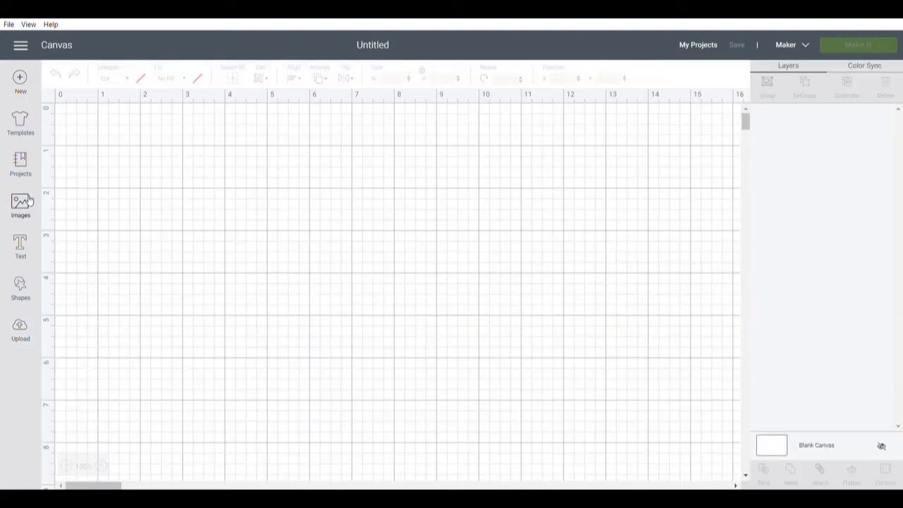
click(20, 330)
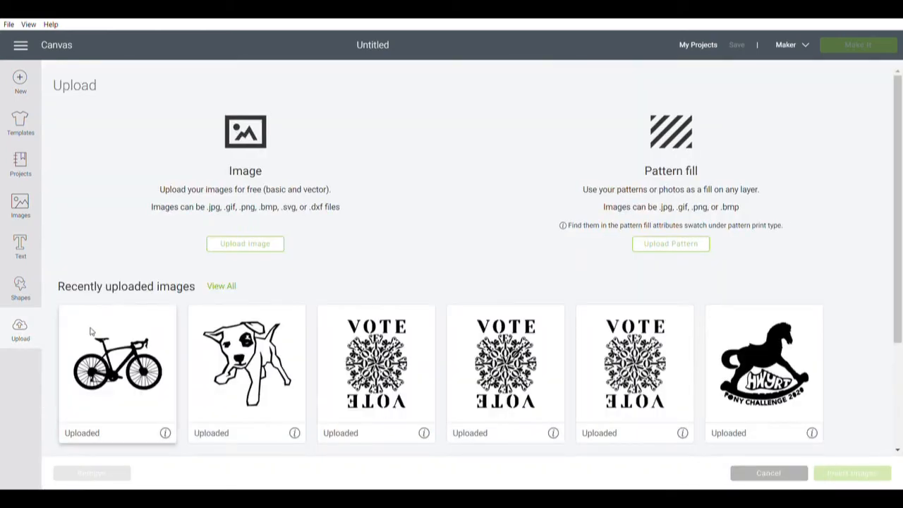
click(128, 339)
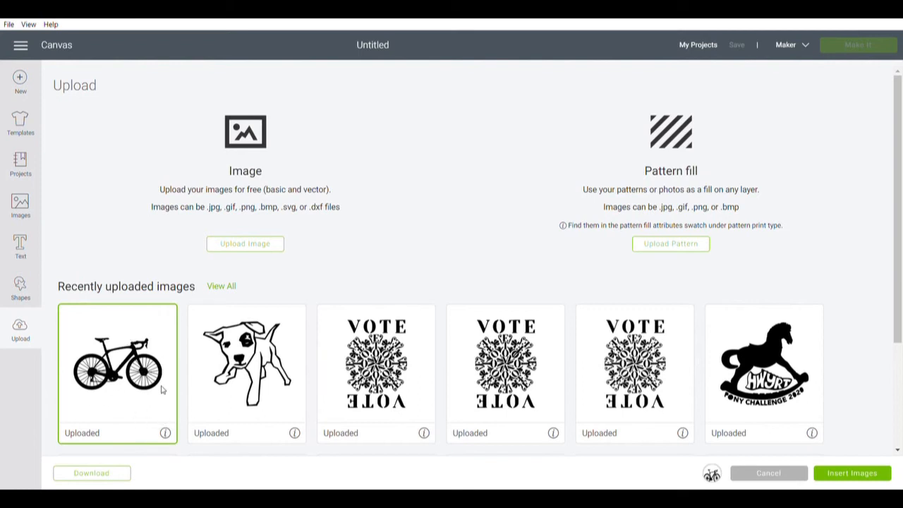
click(839, 479)
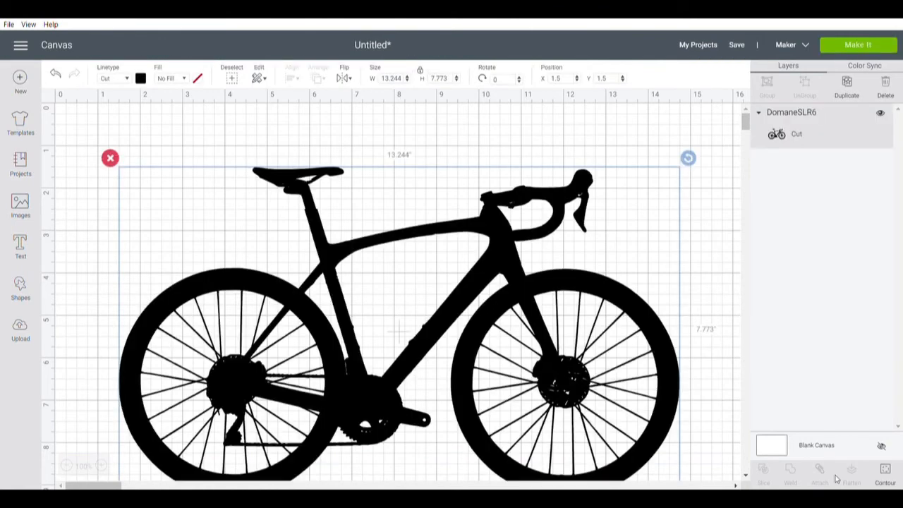
Scale the bicycle silhouette down proportionally to about 11 inches wide.
scroll(637, 370, down, 5)
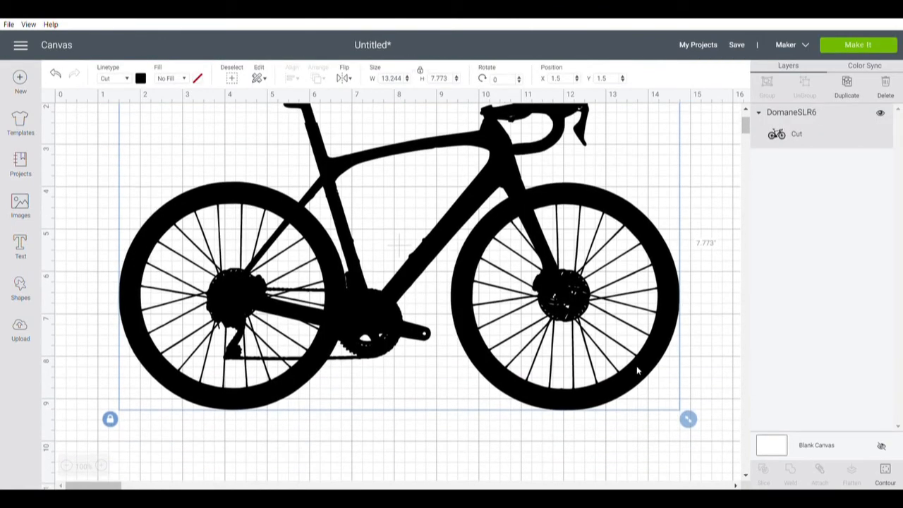
scroll(638, 370, up, 4)
scroll(638, 370, down, 1)
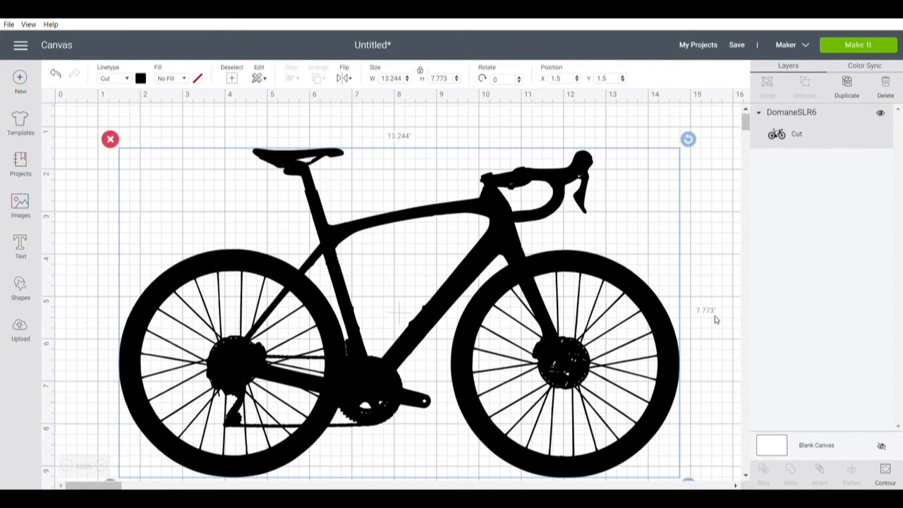
scroll(714, 320, down, 3)
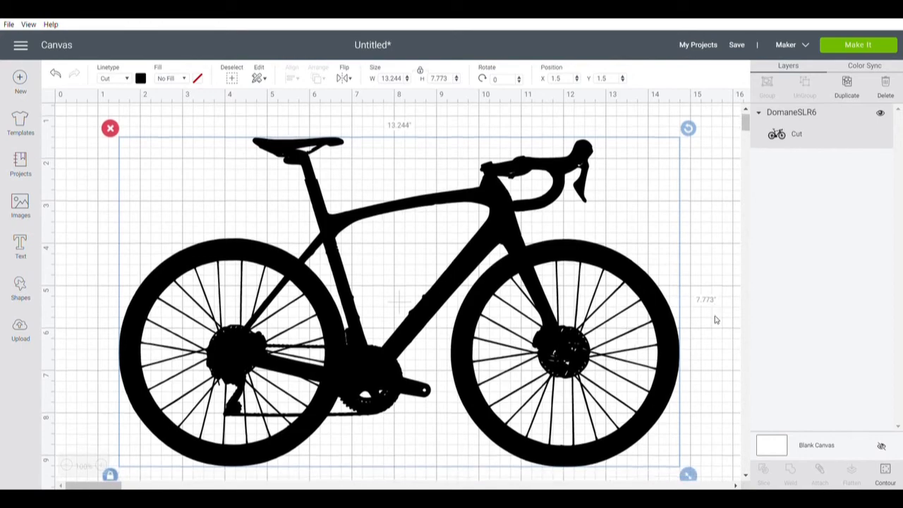
scroll(715, 319, up, 2)
scroll(715, 319, up, 1)
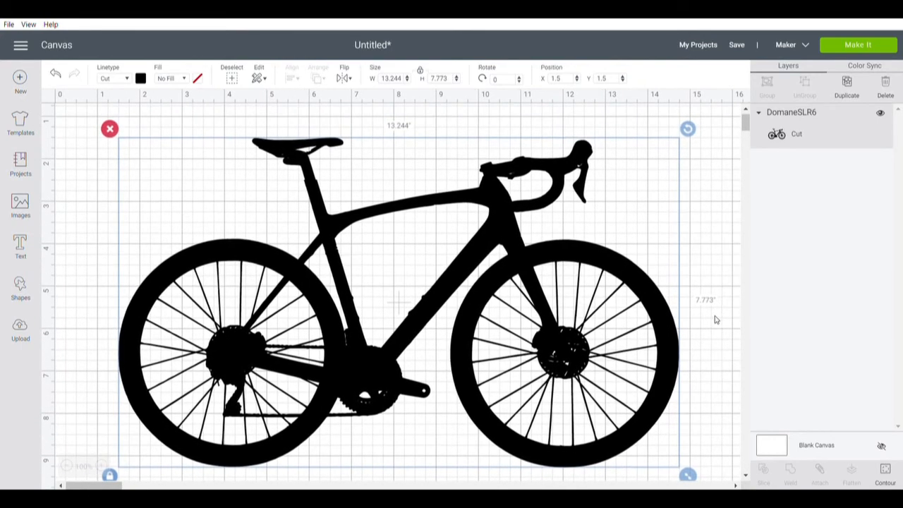
scroll(715, 320, down, 2)
scroll(715, 320, up, 2)
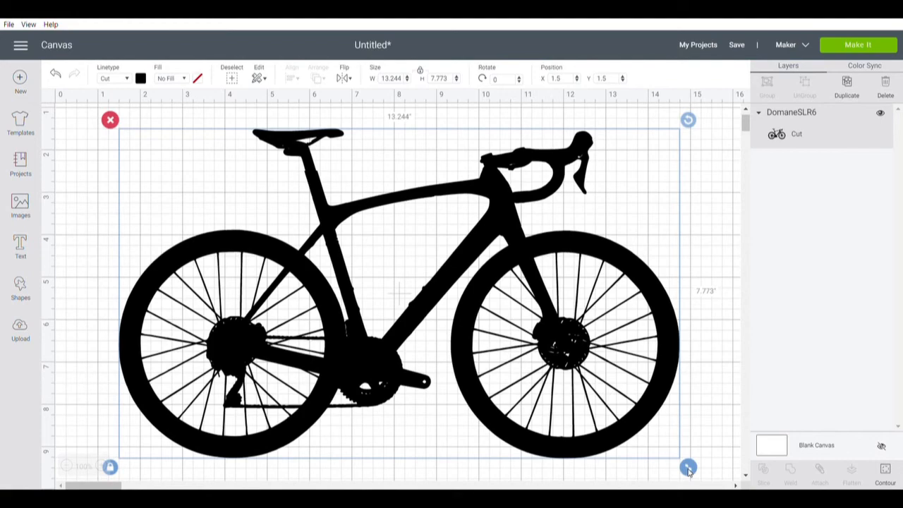
drag(688, 470, 641, 442)
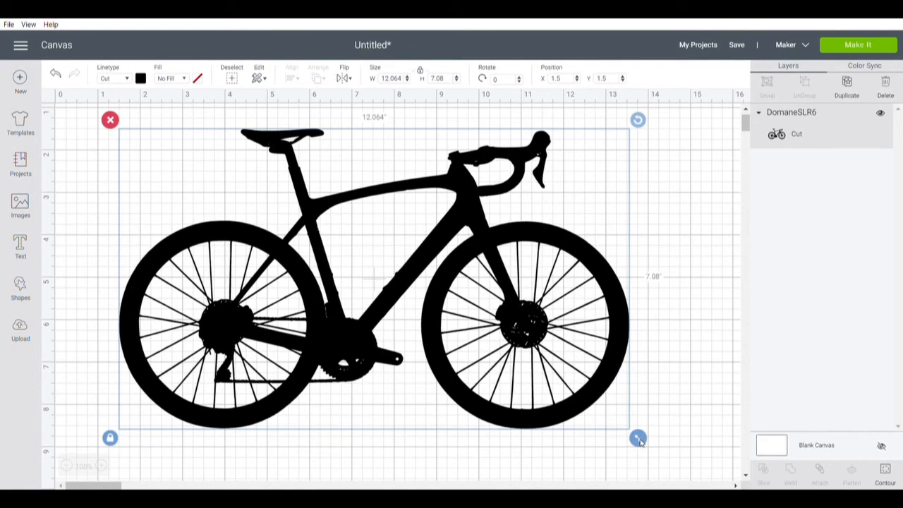
drag(638, 440, 595, 437)
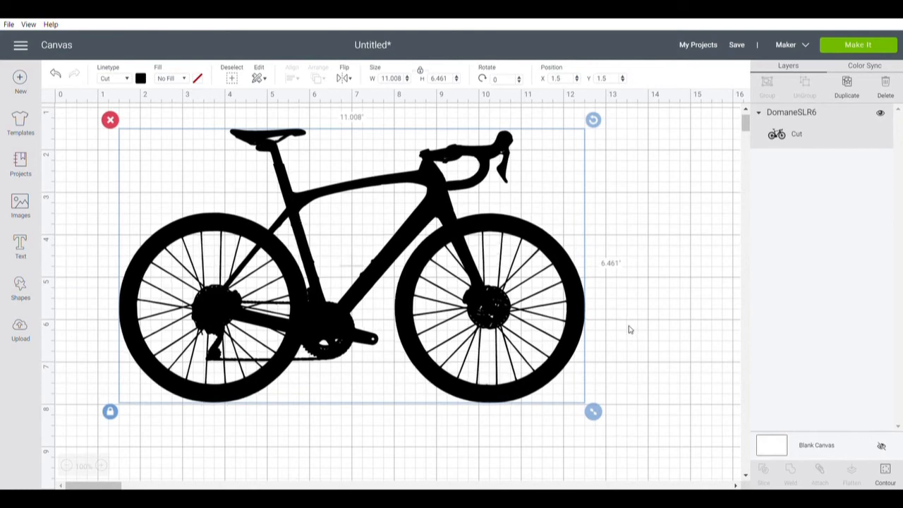
scroll(630, 329, up, 1)
scroll(630, 329, down, 1)
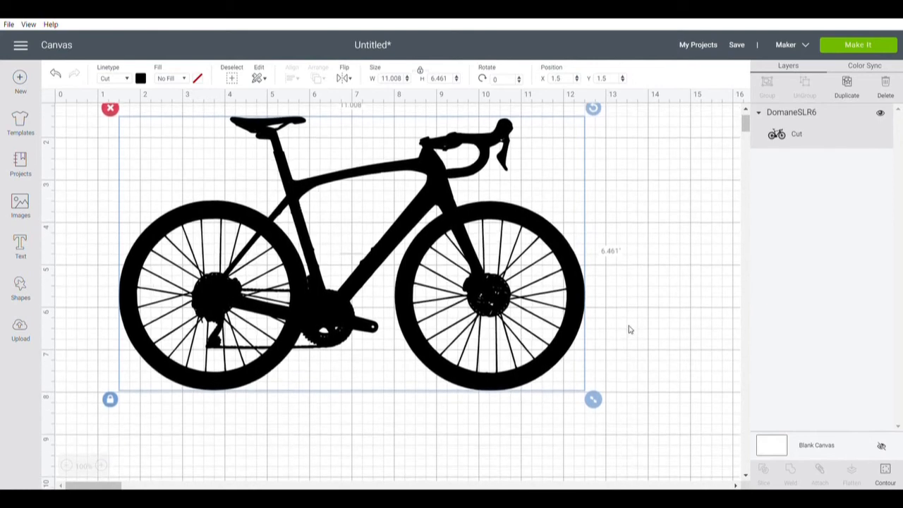
scroll(630, 330, up, 1)
scroll(630, 329, down, 1)
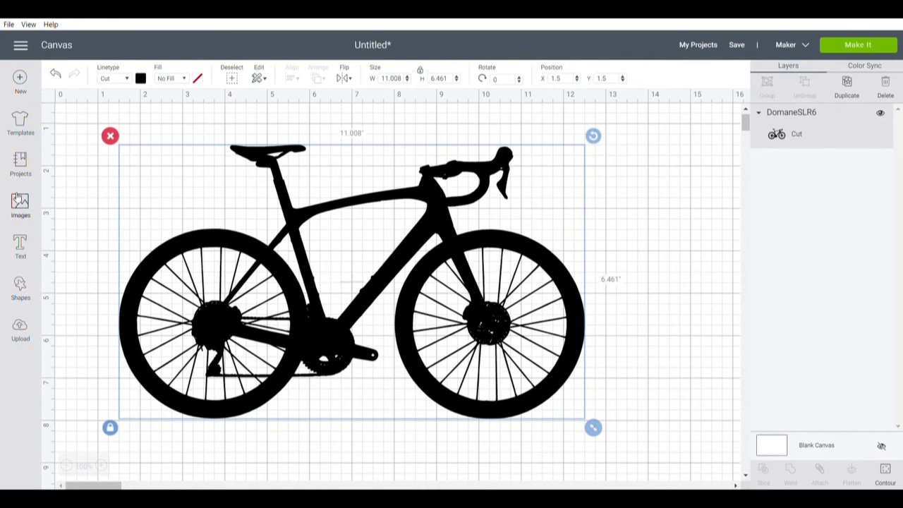
Search the Cricut image library for "stars".
click(22, 285)
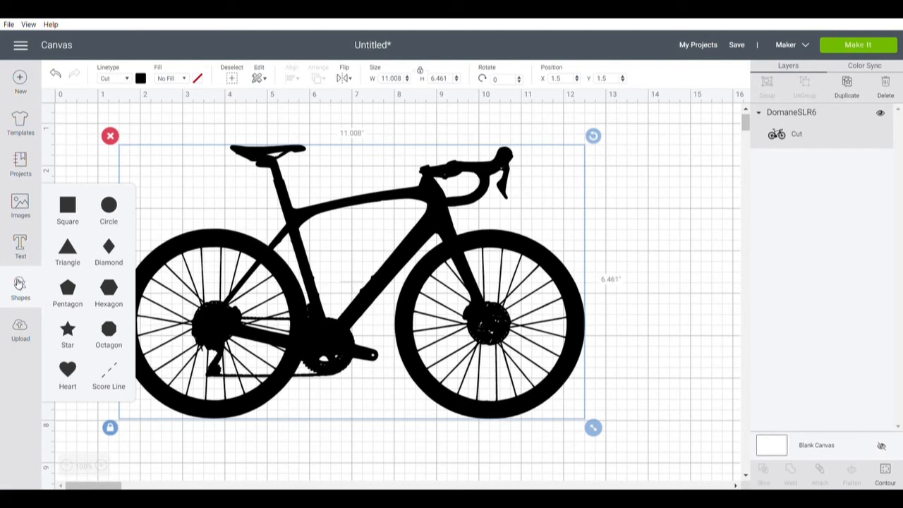
click(21, 205)
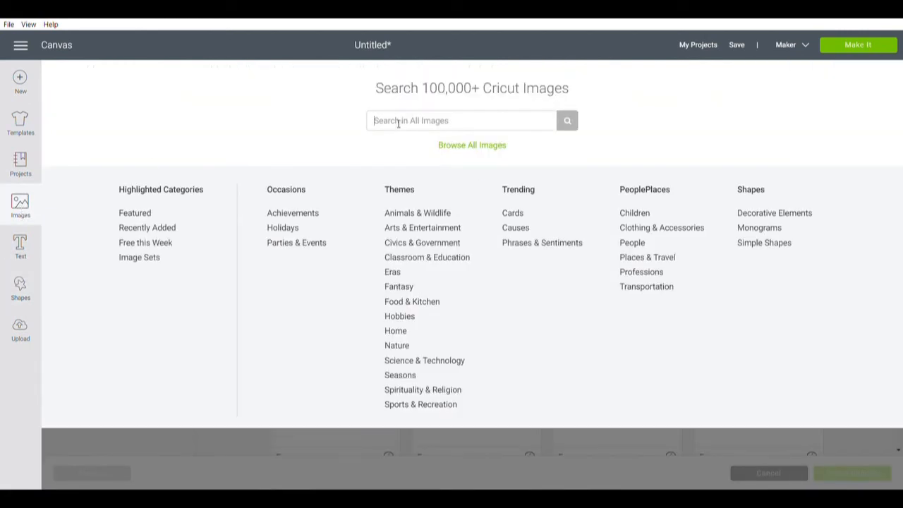
text(stars)
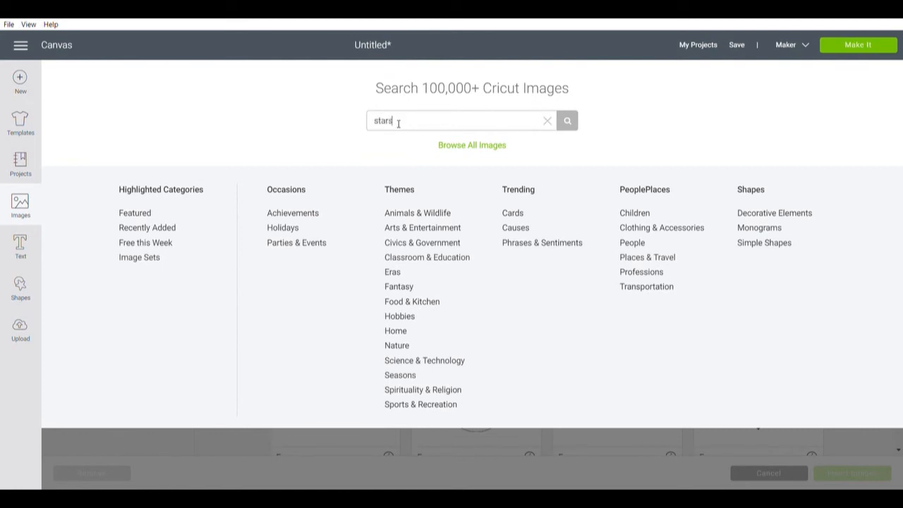
key(Return)
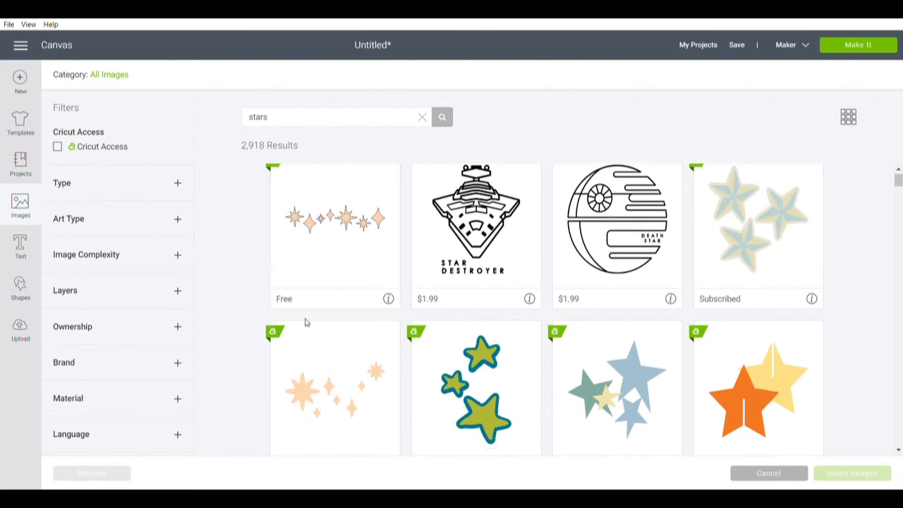
Insert the trail of six yellow stars of decreasing size onto the canvas and move it beside the seat post, above the rear wheel.
scroll(305, 321, down, 1)
scroll(386, 361, down, 3)
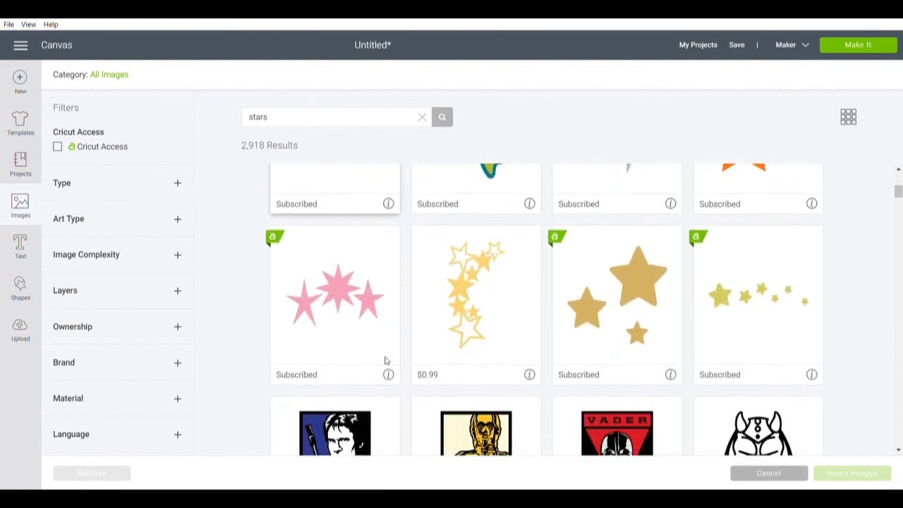
scroll(385, 361, up, 1)
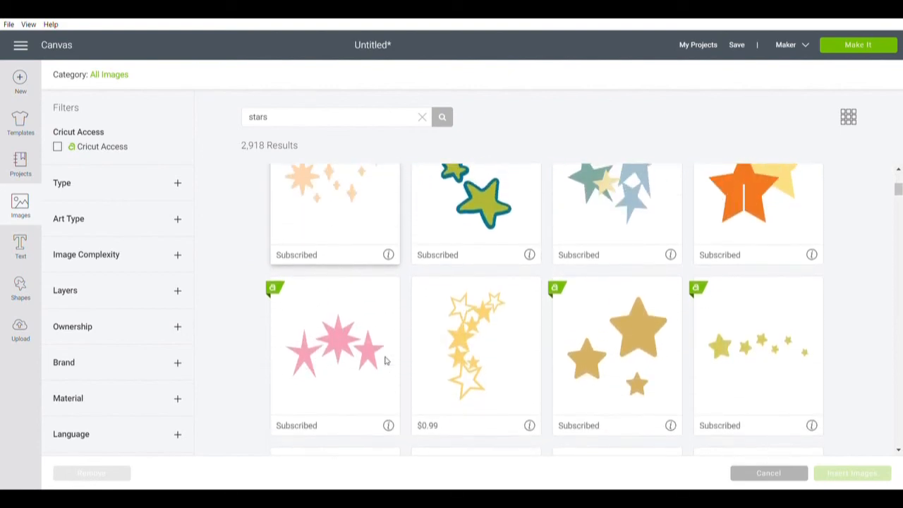
scroll(385, 361, up, 2)
scroll(385, 361, down, 3)
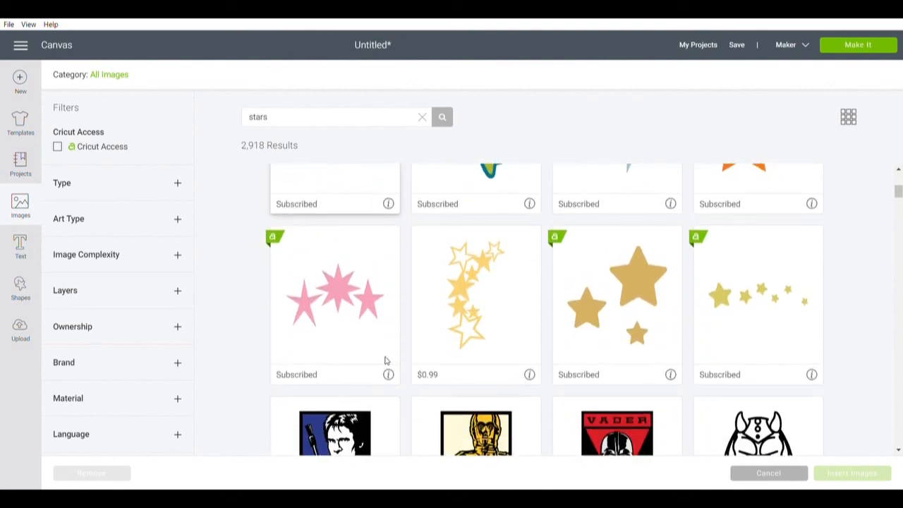
scroll(385, 361, down, 1)
scroll(385, 361, up, 2)
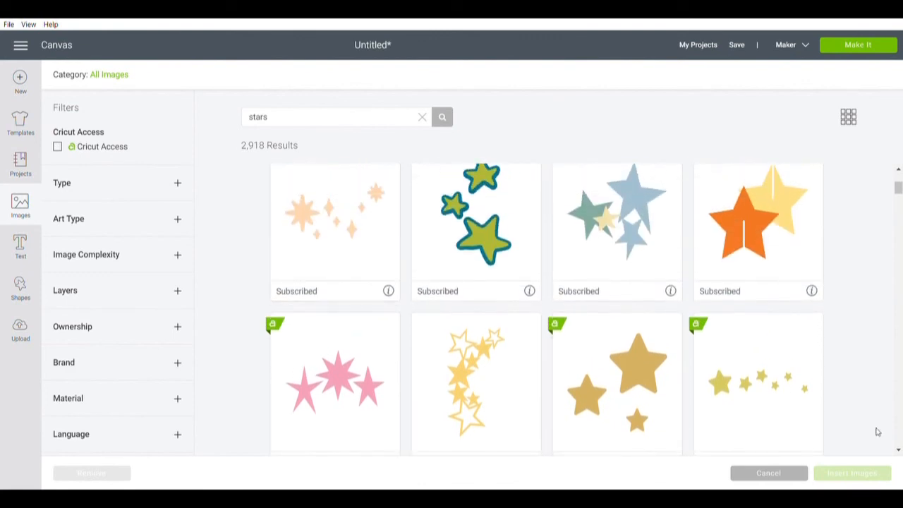
scroll(779, 379, down, 1)
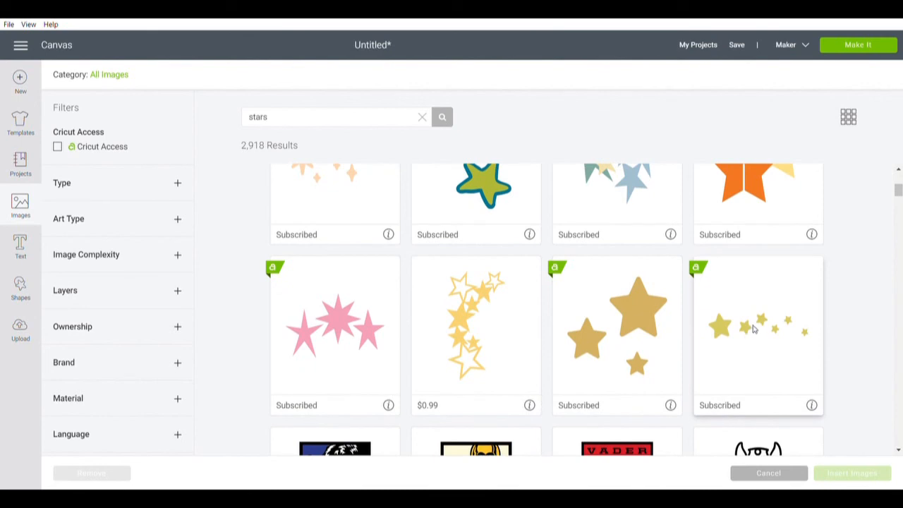
click(754, 329)
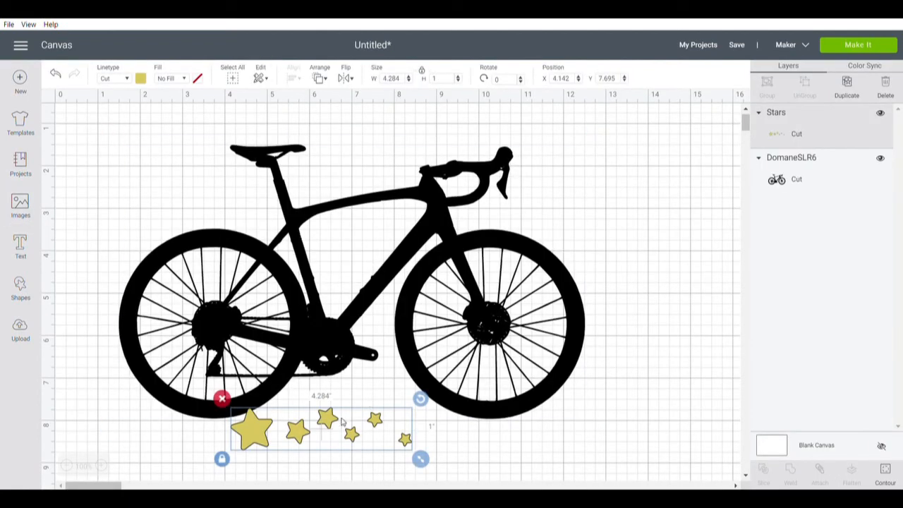
drag(340, 422, 185, 189)
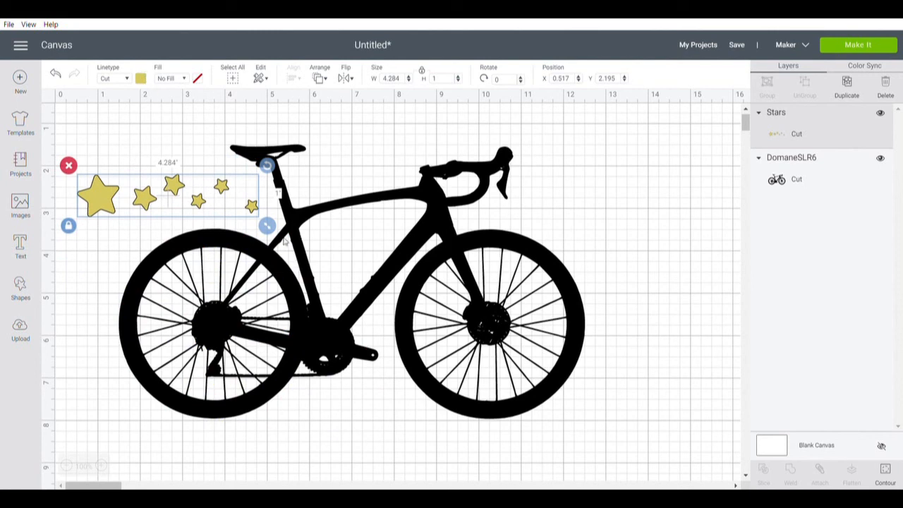
Change the stars' material color to the same black as the bicycle.
click(141, 79)
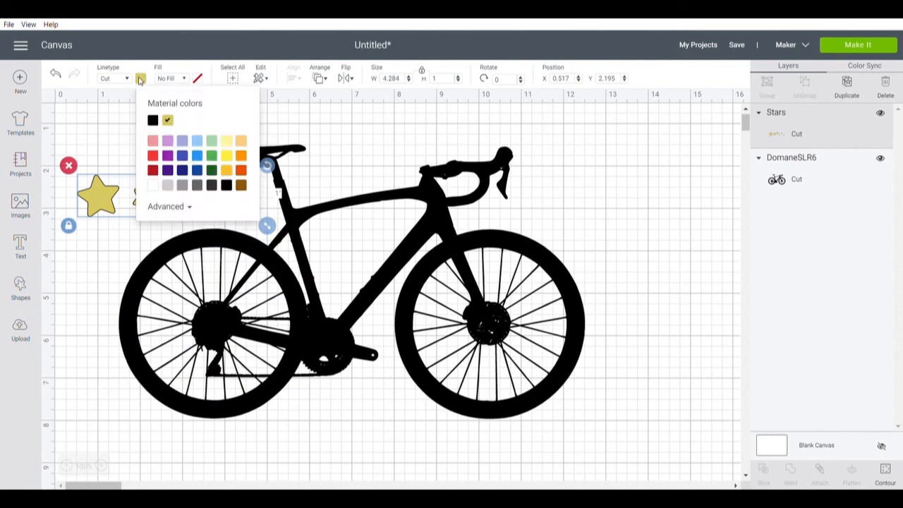
click(153, 120)
click(92, 126)
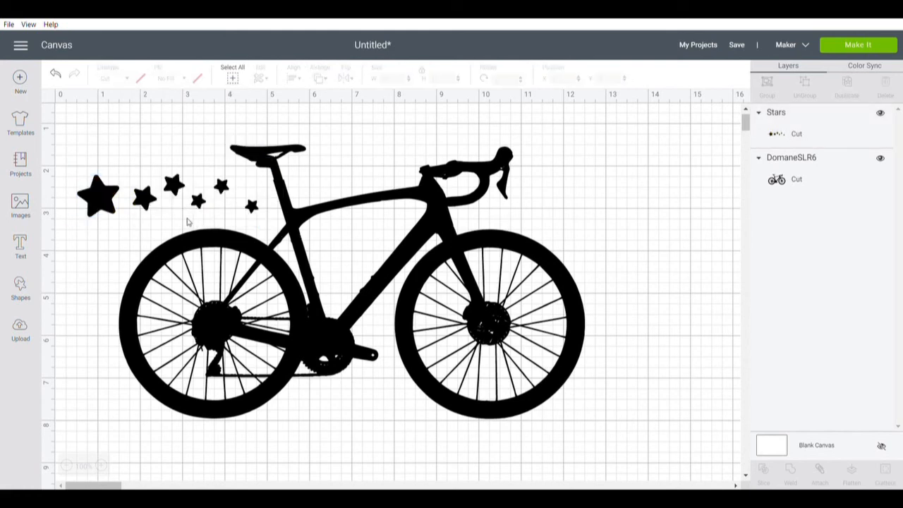
Shrink the stars to about 2.4 inches wide and tilt them to about 321° along the rear wheel's upper outer curve.
click(124, 197)
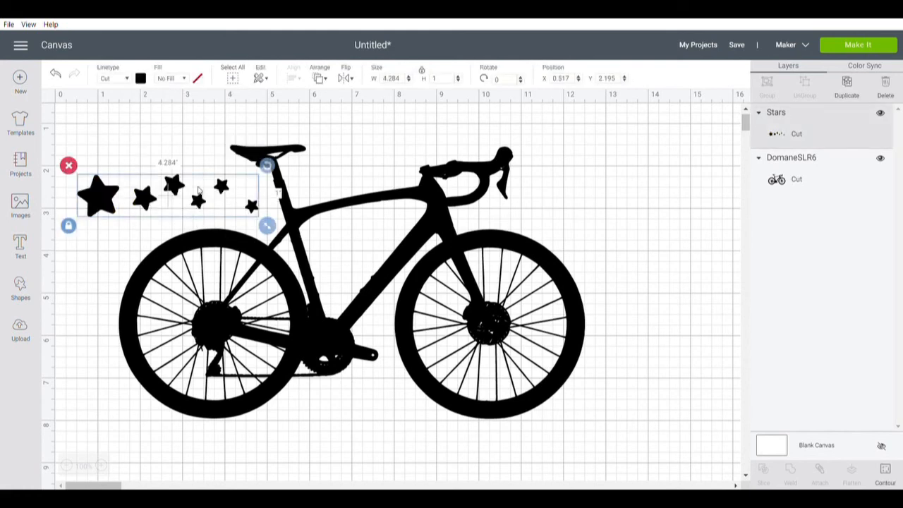
drag(259, 157, 241, 124)
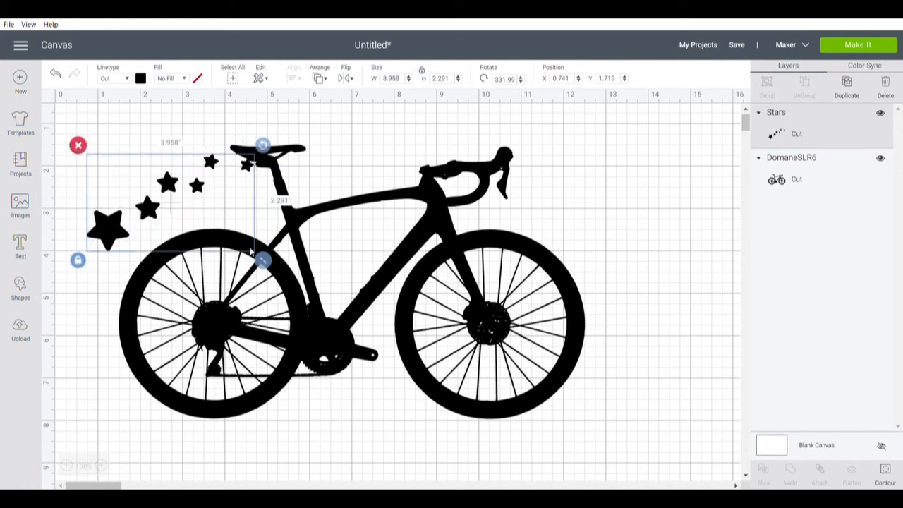
drag(262, 261, 207, 227)
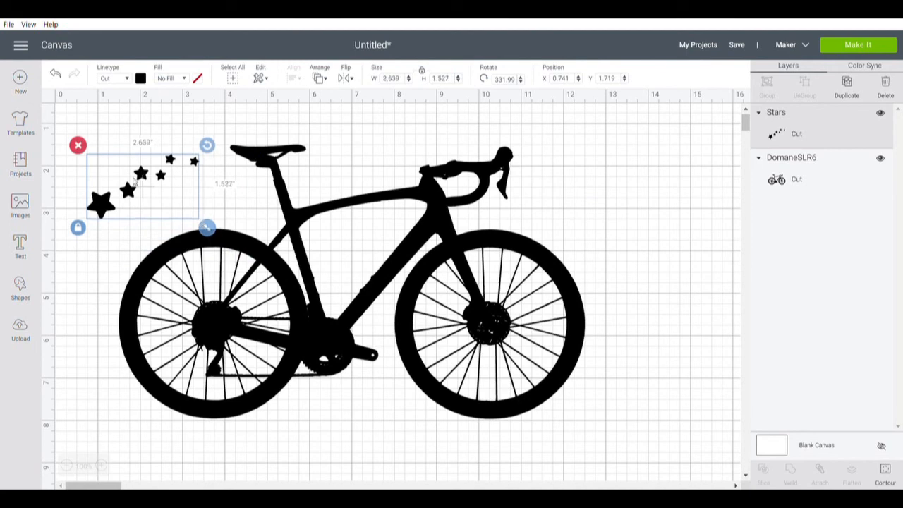
drag(127, 189, 121, 240)
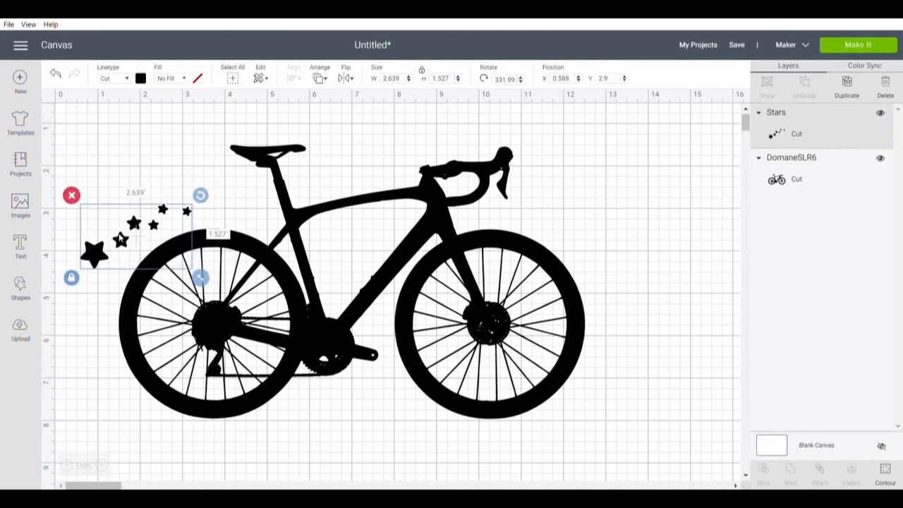
drag(205, 200, 201, 182)
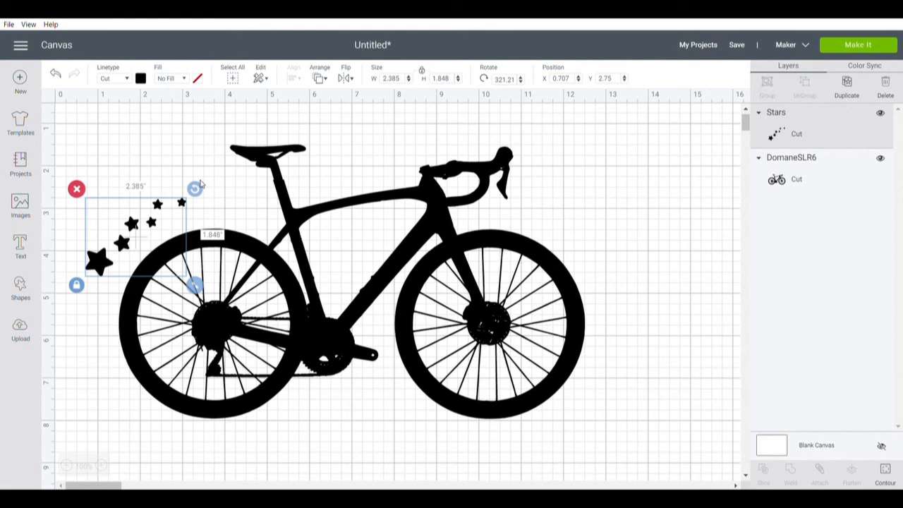
Duplicate the stars and fit the copy, rotated to about 119°, along the front wheel's lower outer curve.
right_click(122, 242)
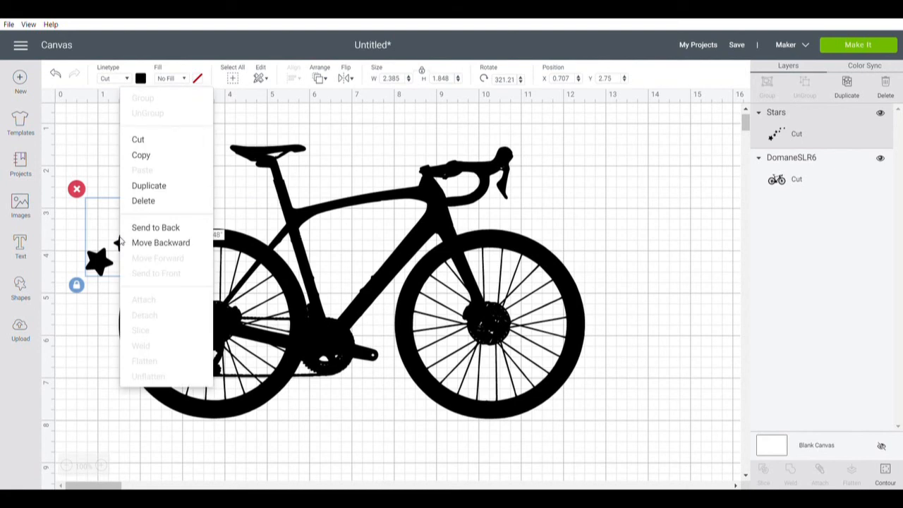
click(162, 187)
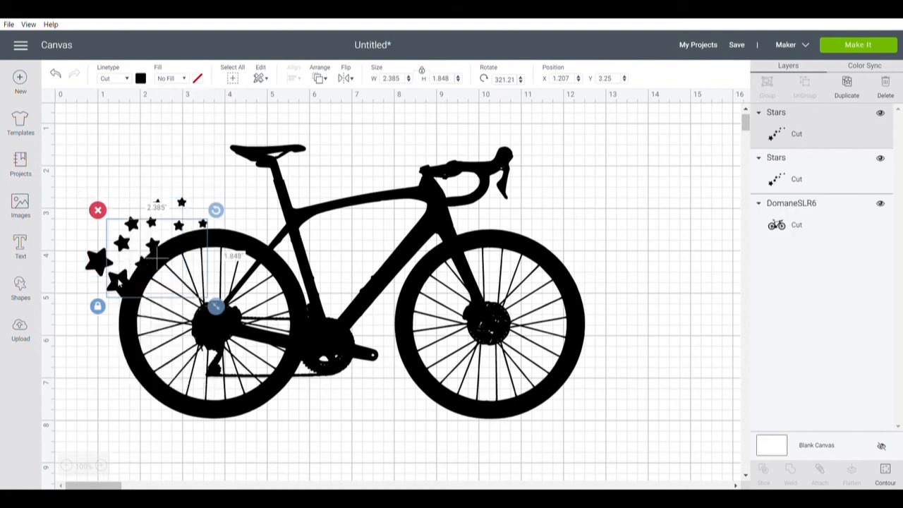
drag(177, 298, 666, 365)
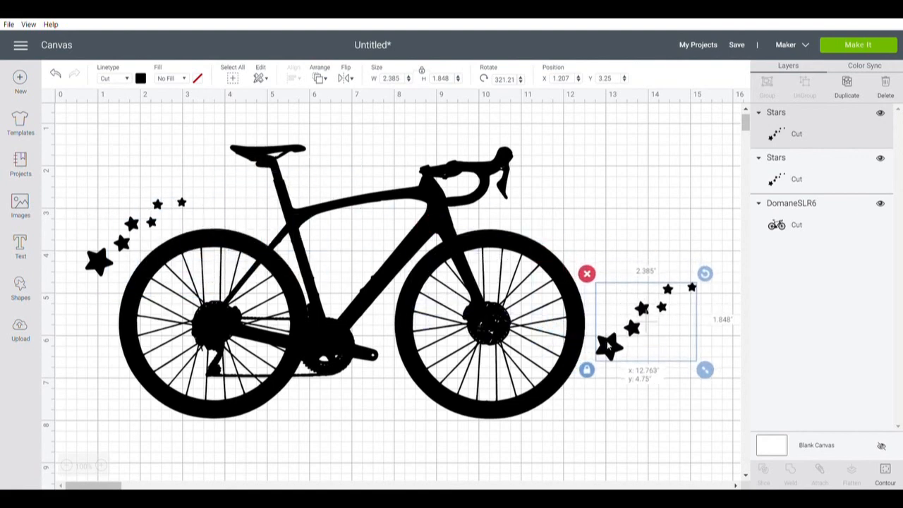
drag(705, 273, 600, 405)
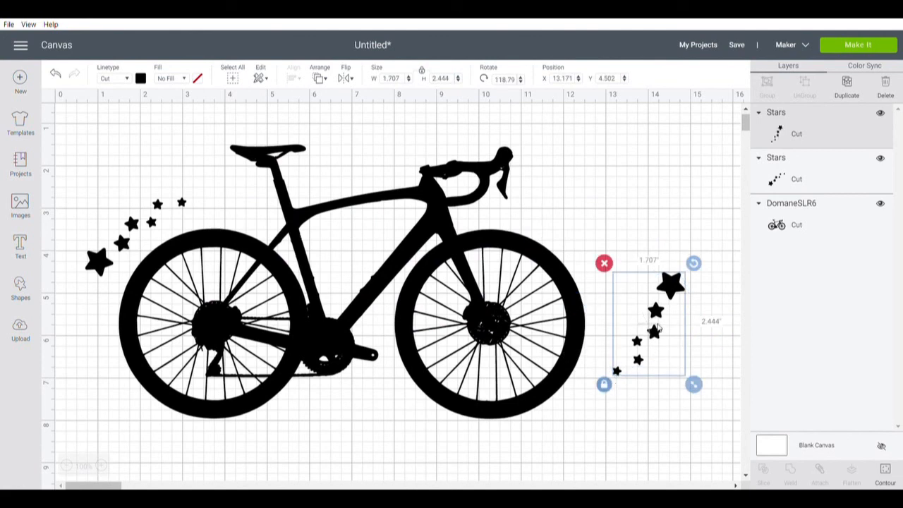
drag(654, 333, 611, 374)
click(681, 183)
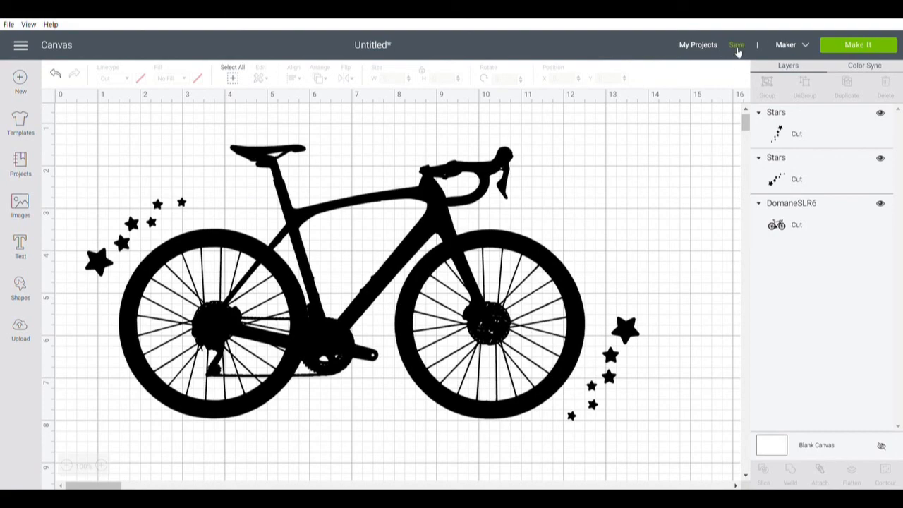
Save the project under the owner's first name in possessive form followed by "Bike".
click(737, 46)
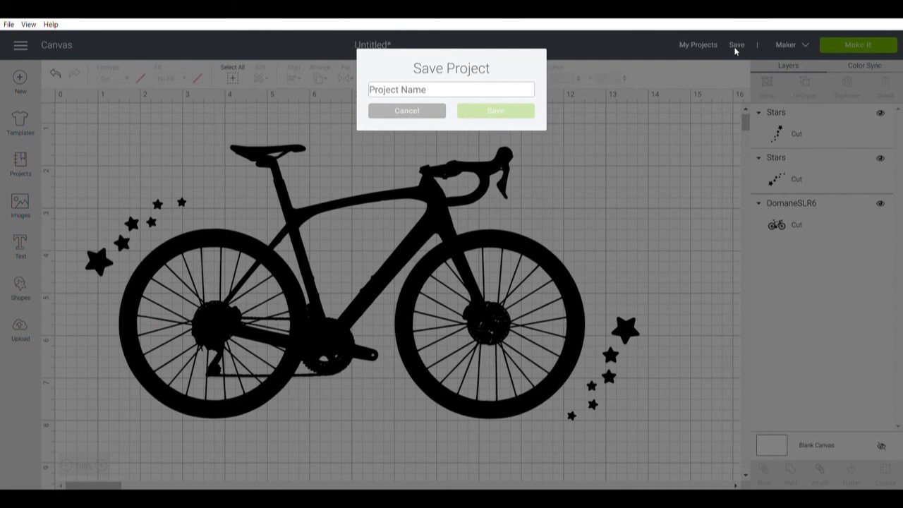
text(Alli's )
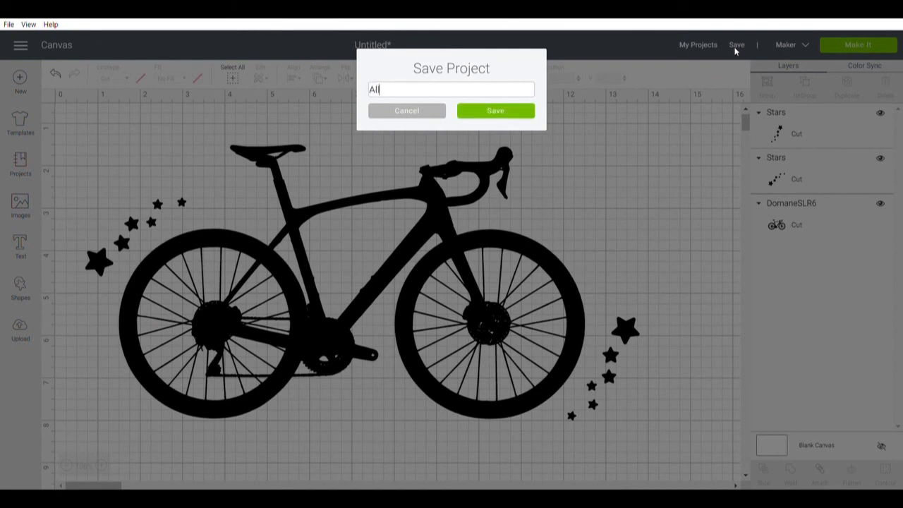
text(Bike)
click(481, 119)
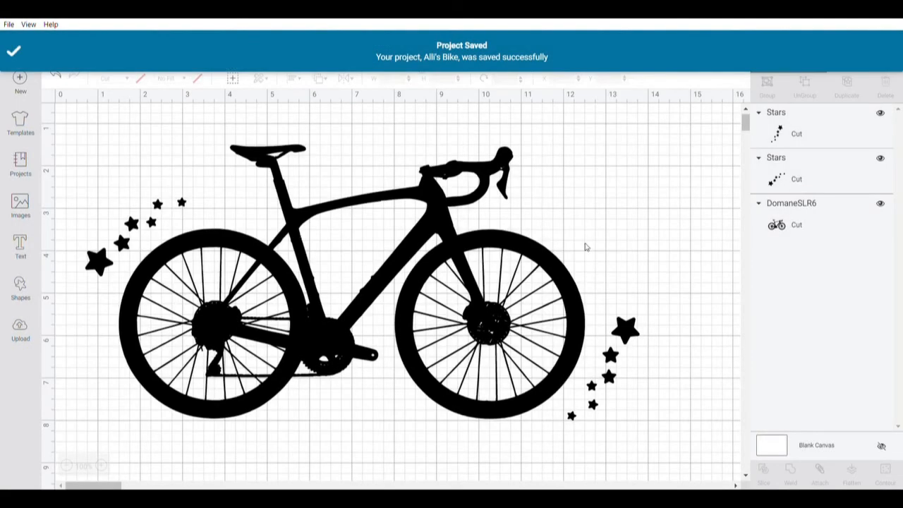
scroll(586, 242, up, 1)
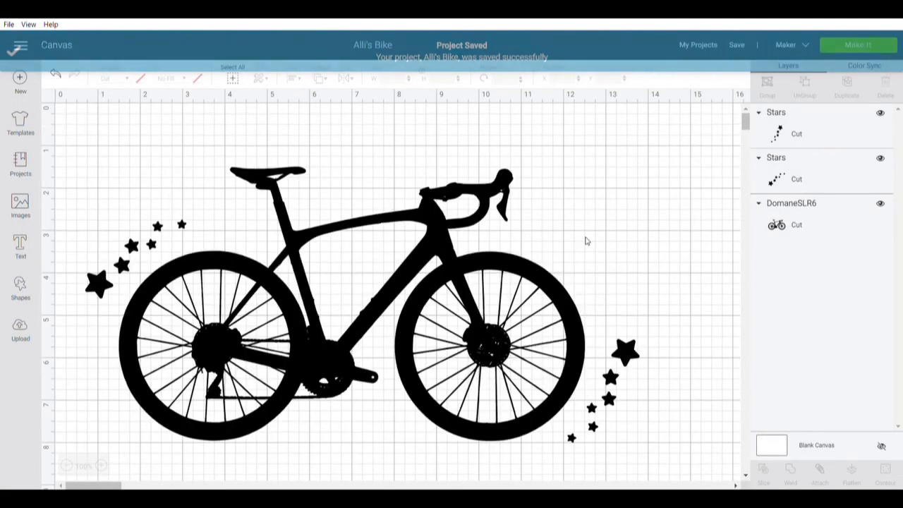